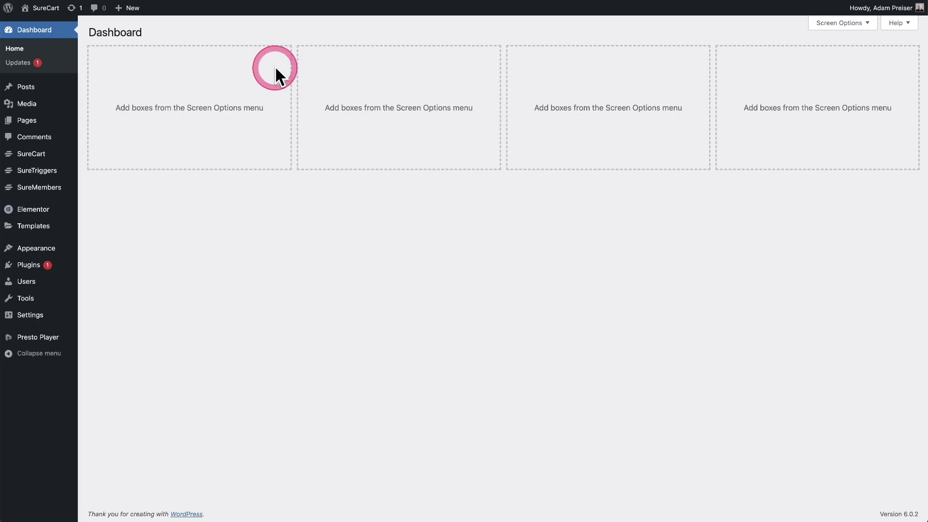
# Step: Open SureCart from the WordPress admin sidebar to reach its dashboard
pyautogui.click(42, 154)
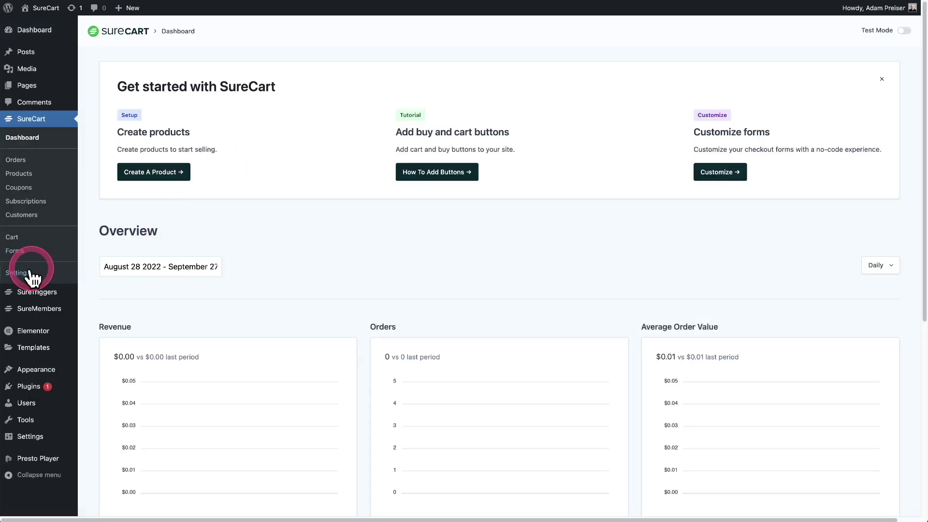
# Step: In SureCart settings, turn on Recaptcha v3 and select the Secret Key and Site Key fields
pyautogui.click(19, 273)
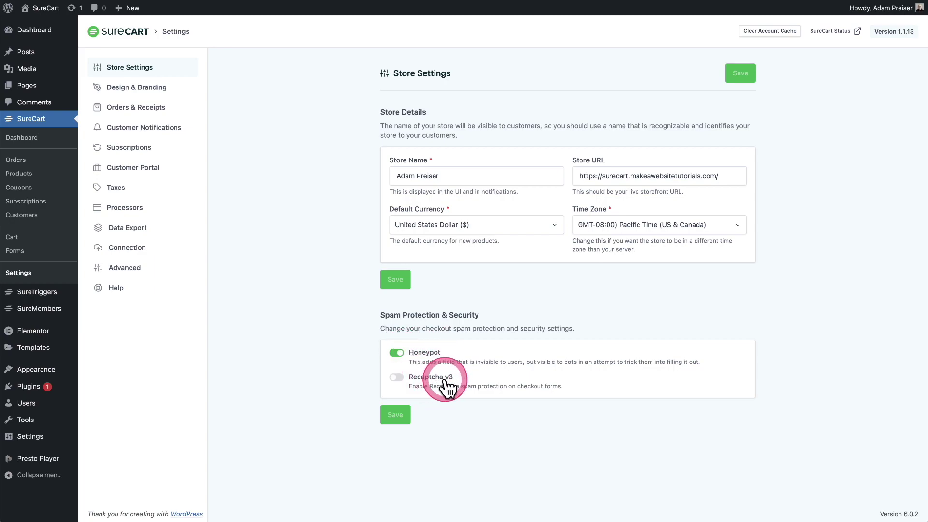
pyautogui.click(395, 378)
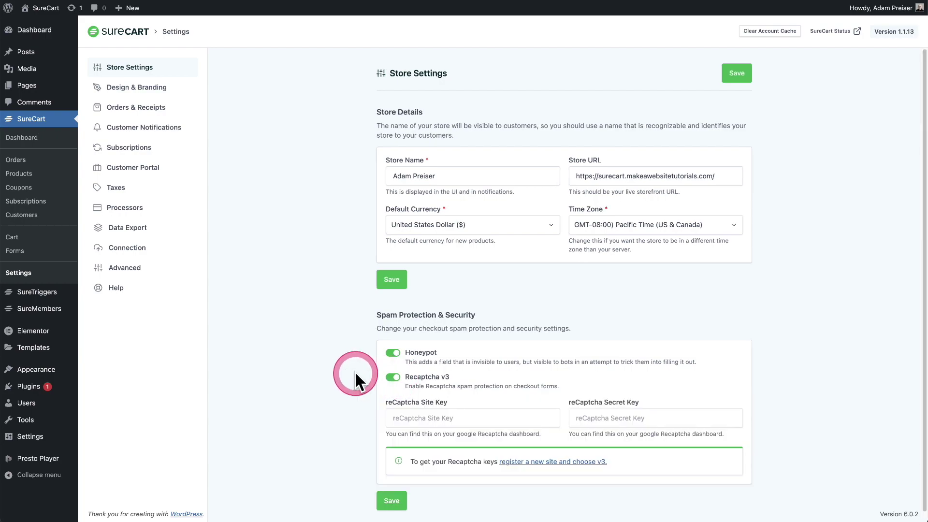
pyautogui.scroll(-1, 350, 375)
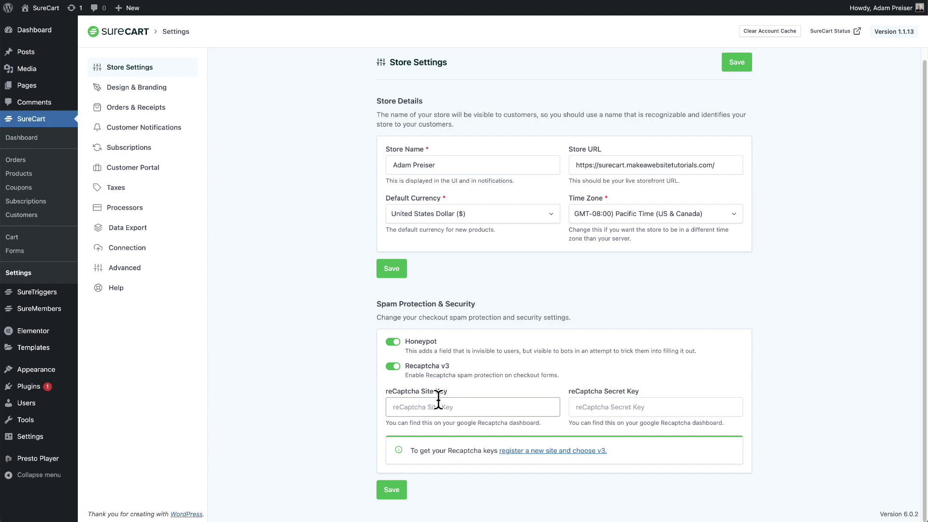
pyautogui.click(631, 418)
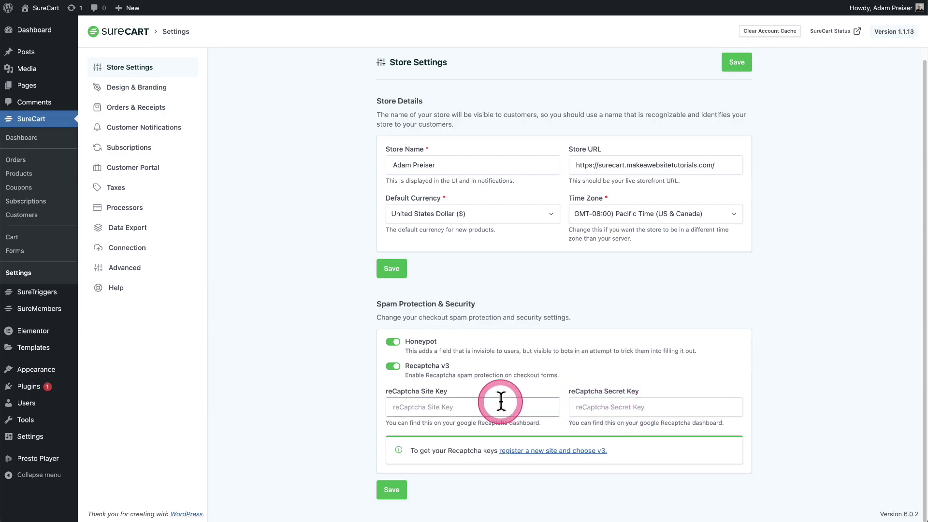
pyautogui.click(501, 401)
# Step: Select the reCaptcha Secret Key field
pyautogui.click(644, 404)
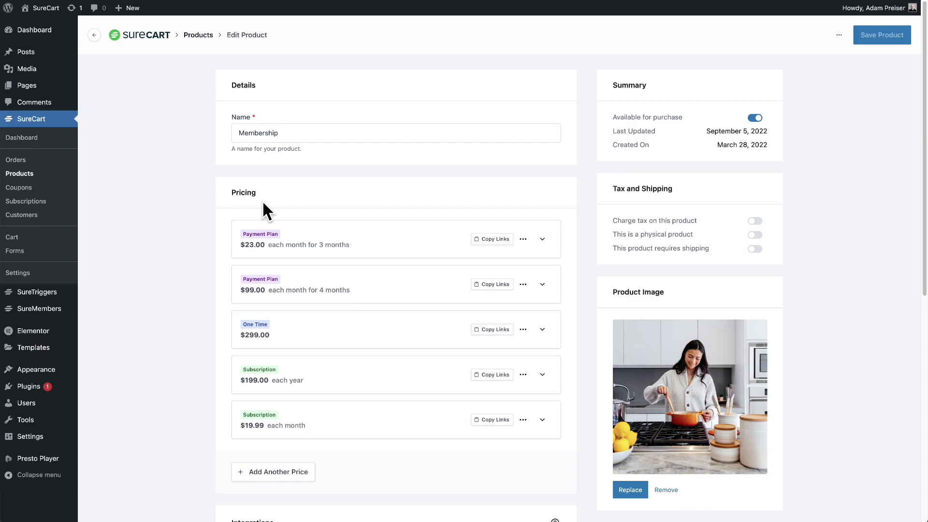
# Step: Turn on Limit Per-Customer Purchases for Membership and set the customer purchase limit to 1
pyautogui.scroll(-8, 263, 207)
pyautogui.click(621, 271)
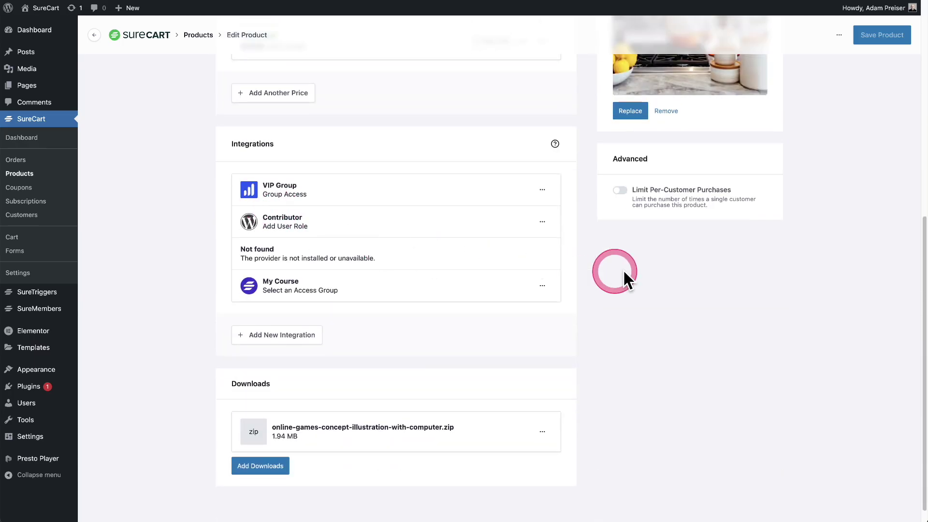
pyautogui.click(620, 190)
pyautogui.click(626, 231)
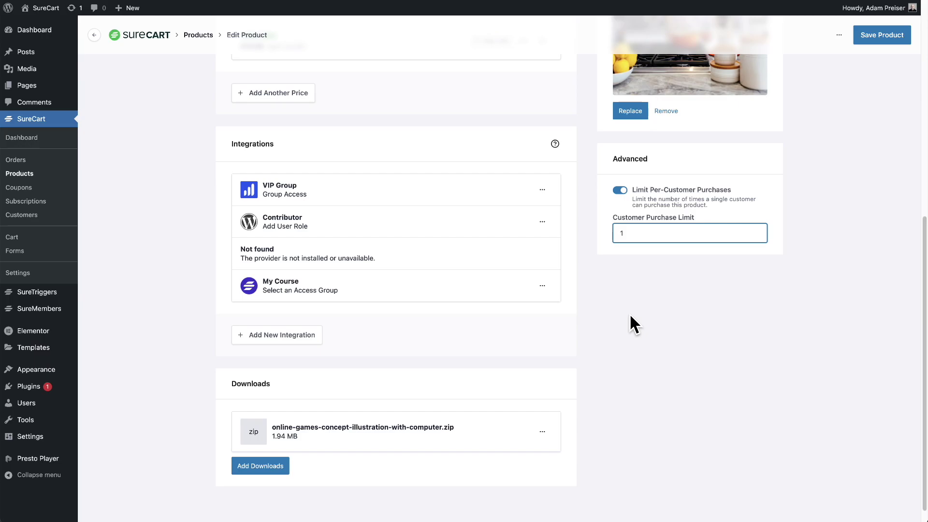
pyautogui.scroll(10, 629, 313)
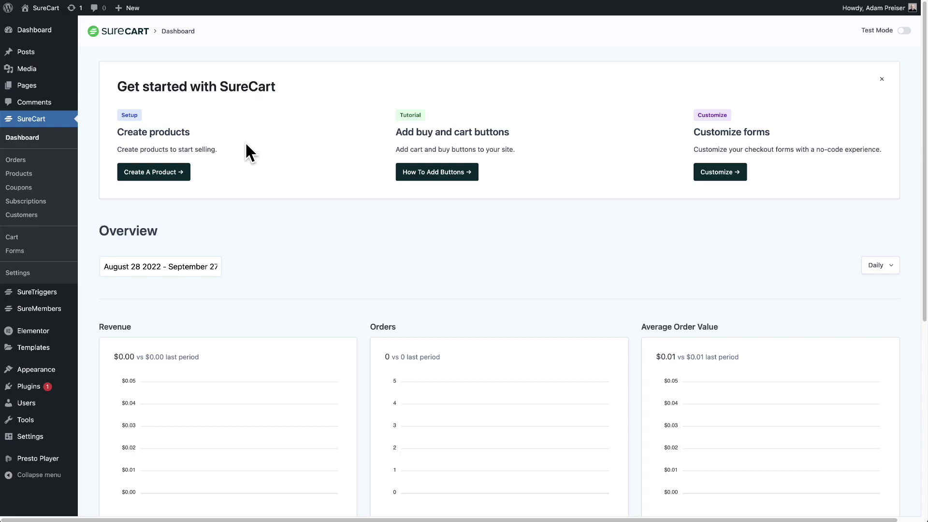
# Step: Enable Subscription Renewal Emails in SureCart's Customer Notifications settings
pyautogui.click(43, 269)
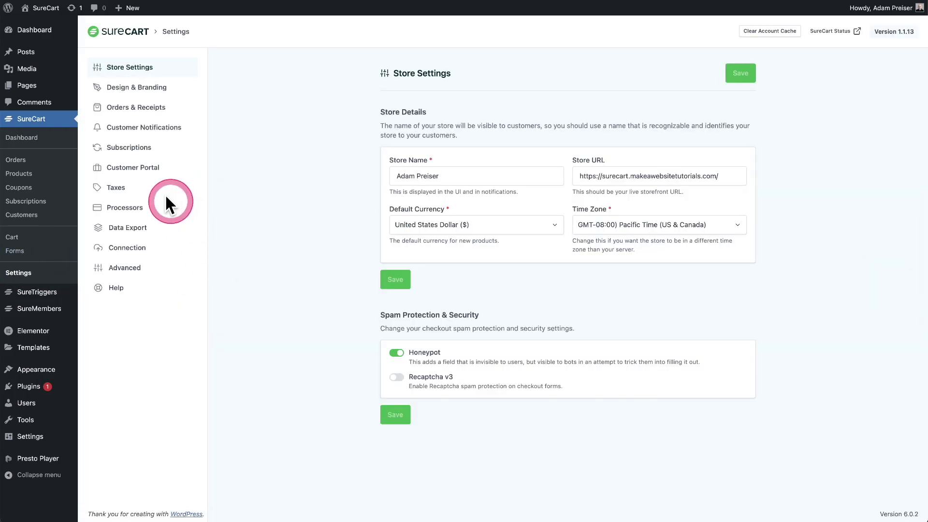
pyautogui.click(136, 128)
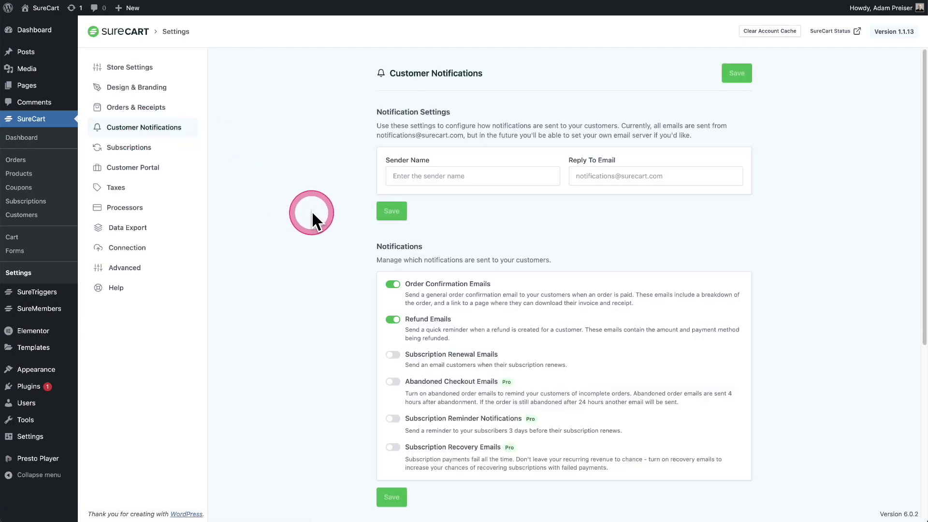
pyautogui.scroll(-3, 311, 219)
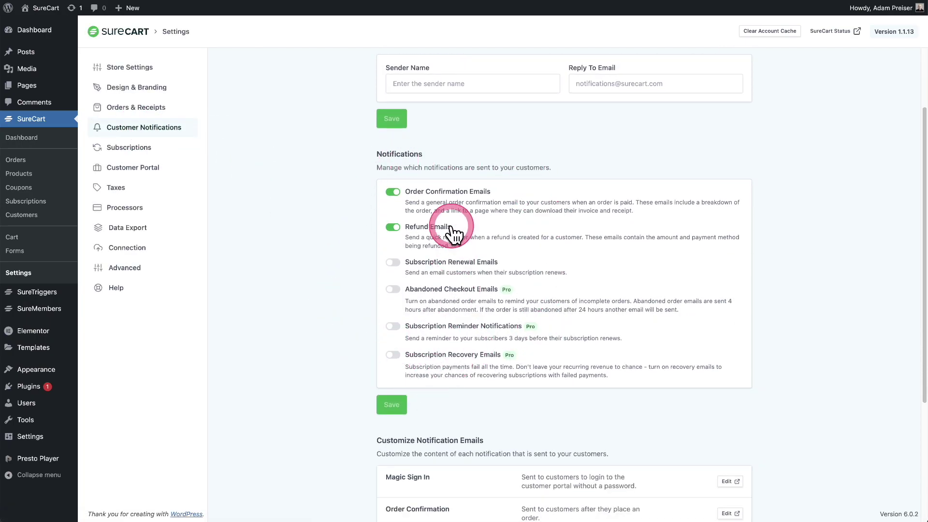
pyautogui.click(393, 264)
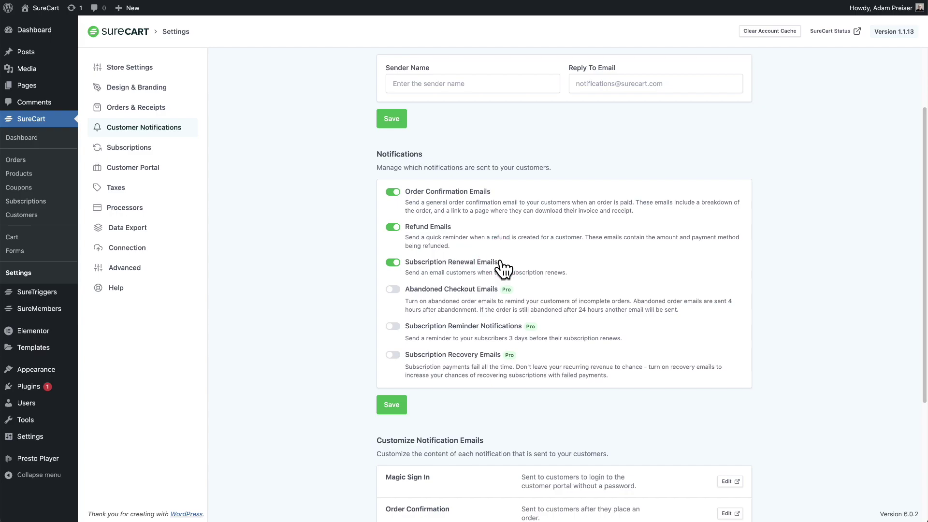
pyautogui.scroll(-5, 503, 269)
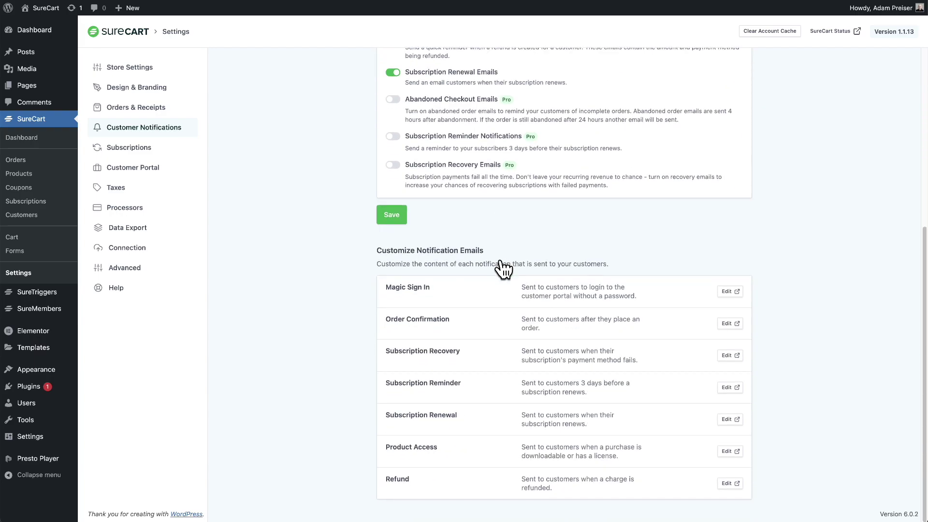
pyautogui.click(503, 326)
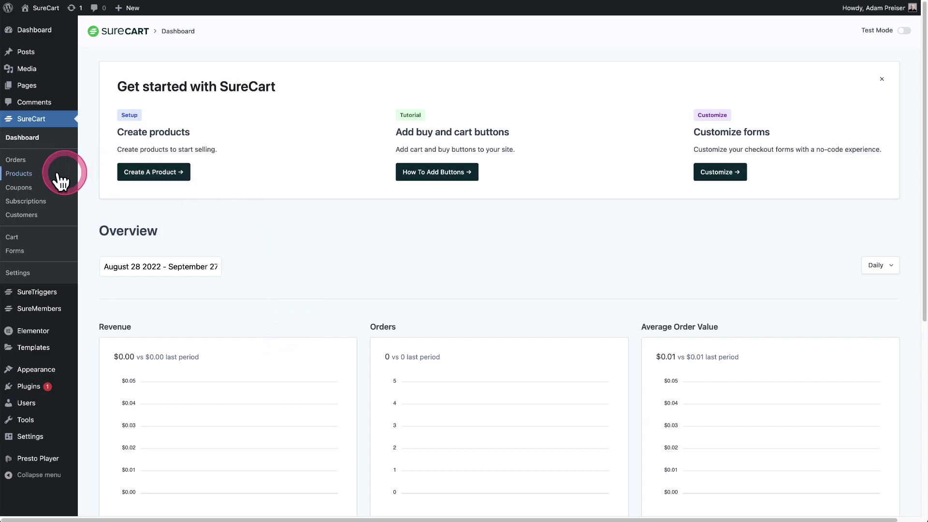
# Step: Open the Free Membership product, add a new integration and list the integration choices
pyautogui.click(22, 174)
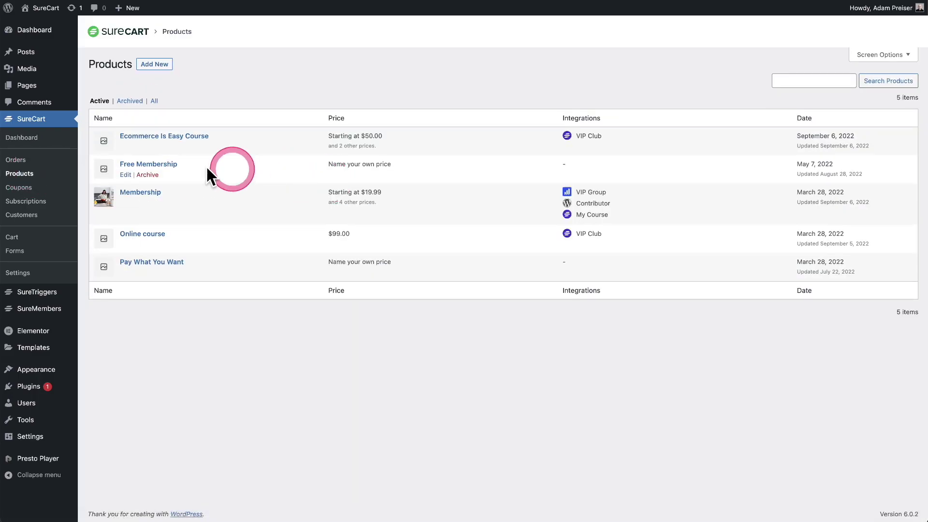
pyautogui.click(170, 166)
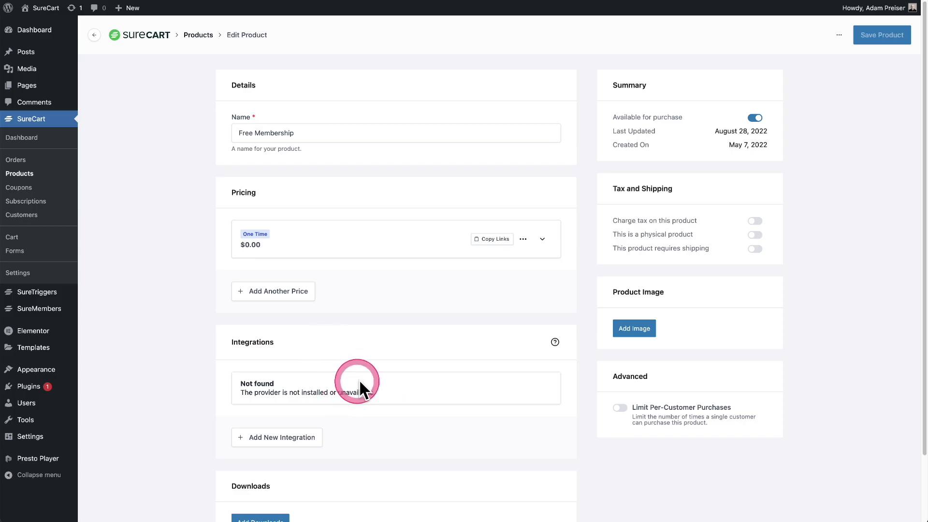
pyautogui.click(269, 441)
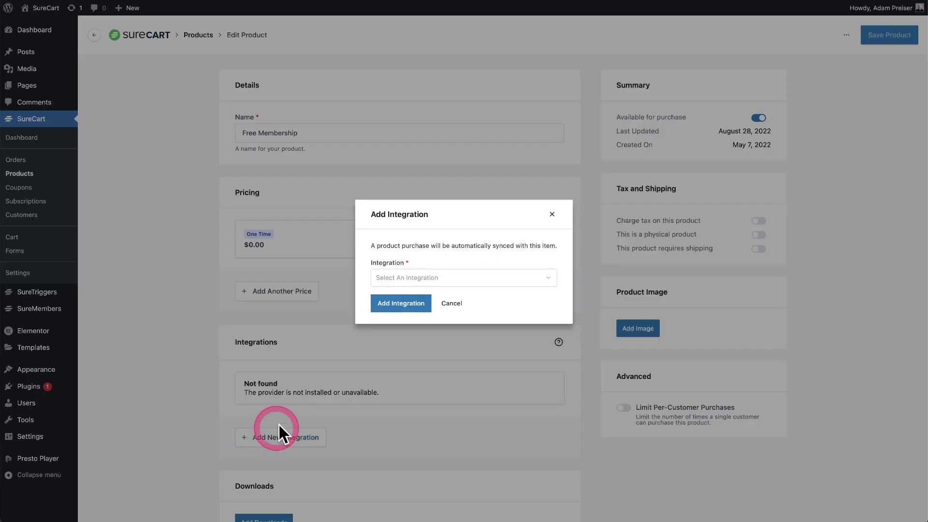
pyautogui.click(479, 278)
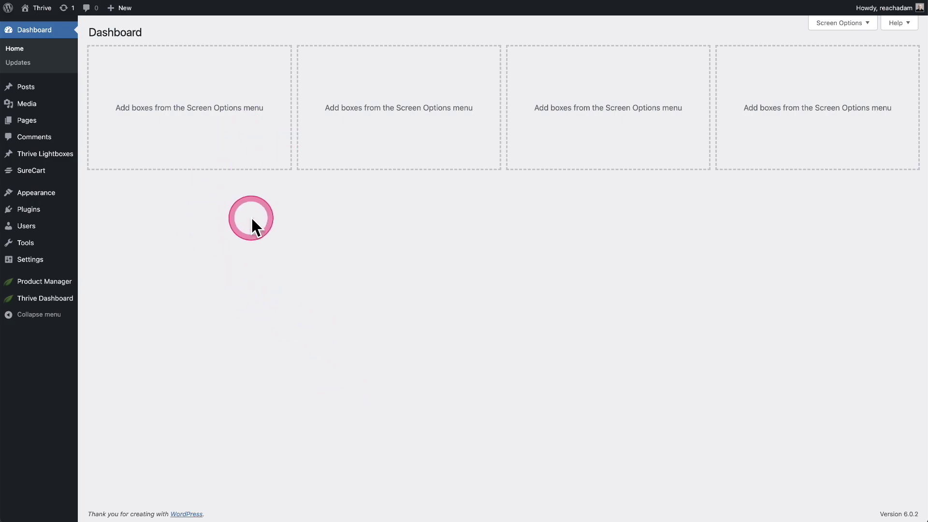
# Step: Create a new automation in Thrive Automator and show the SureCart trigger category
pyautogui.moveTo(82, 179)
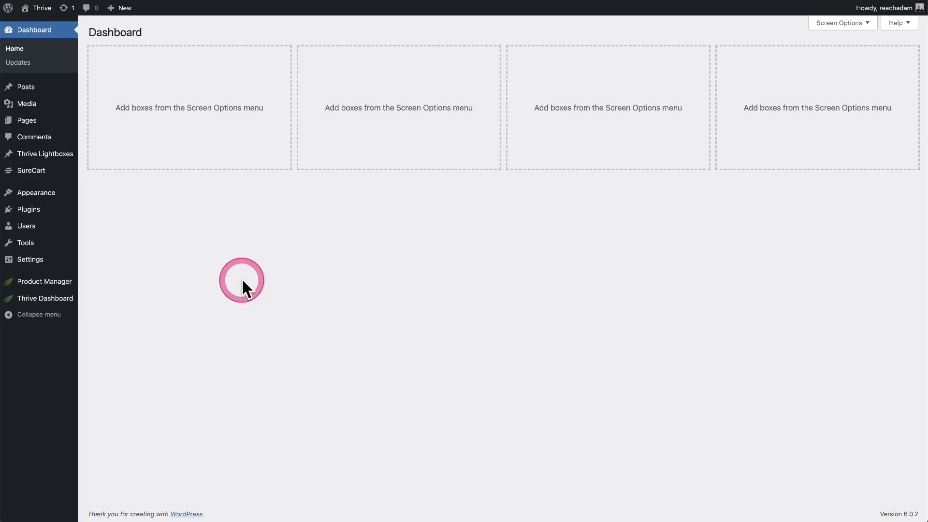
pyautogui.moveTo(68, 302)
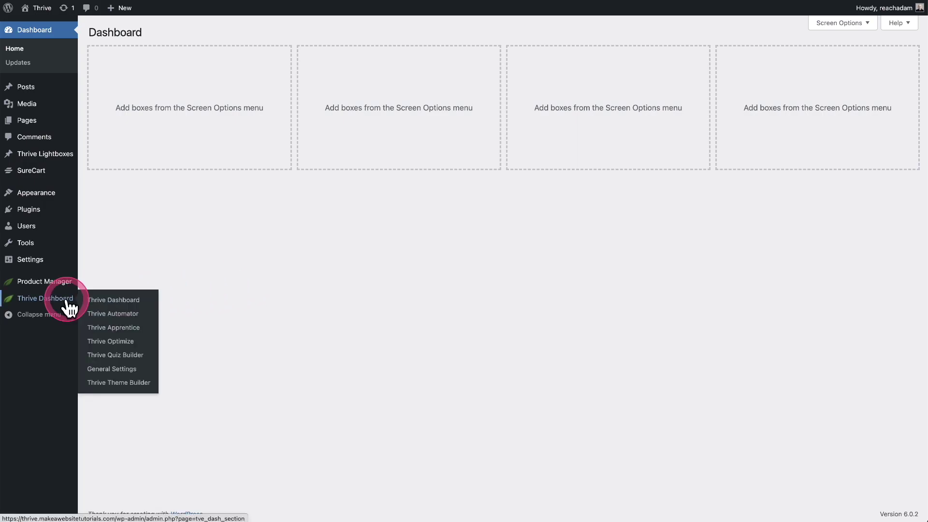
pyautogui.click(128, 314)
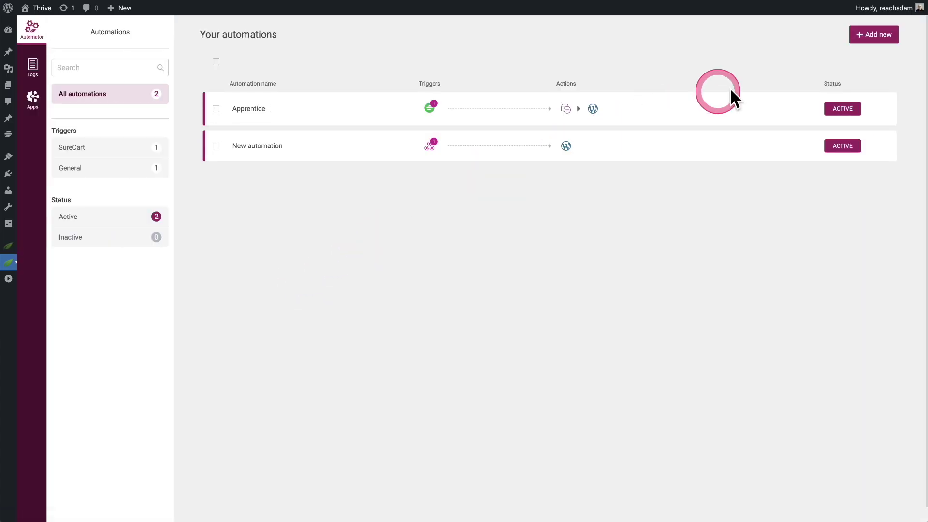
pyautogui.click(873, 35)
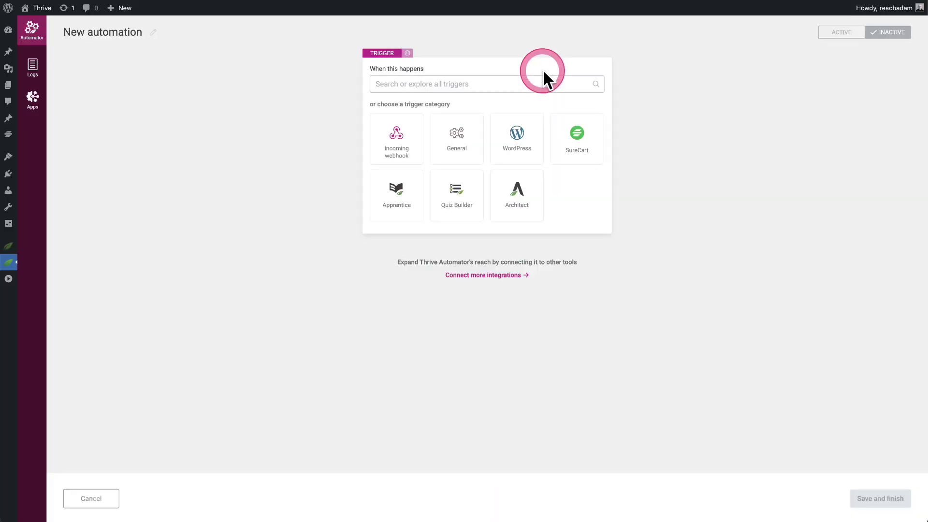
pyautogui.click(582, 144)
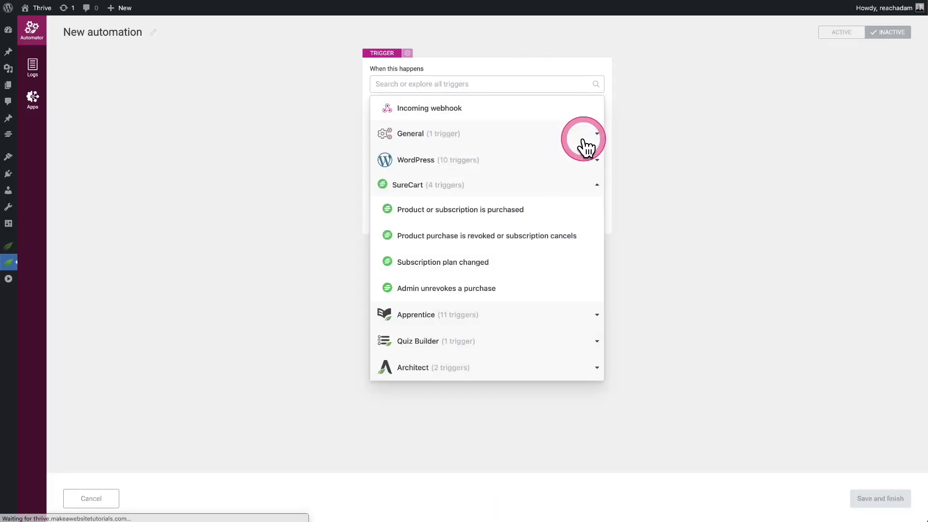
pyautogui.click(525, 246)
pyautogui.click(444, 237)
# Step: Choose the Subscription plan changed trigger and leave its condition on Always trigger
pyautogui.click(494, 263)
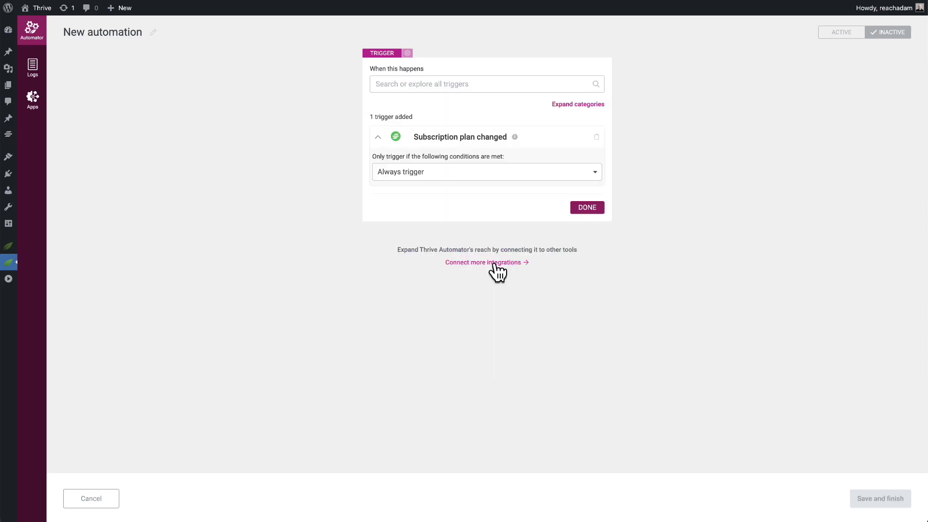
pyautogui.click(514, 181)
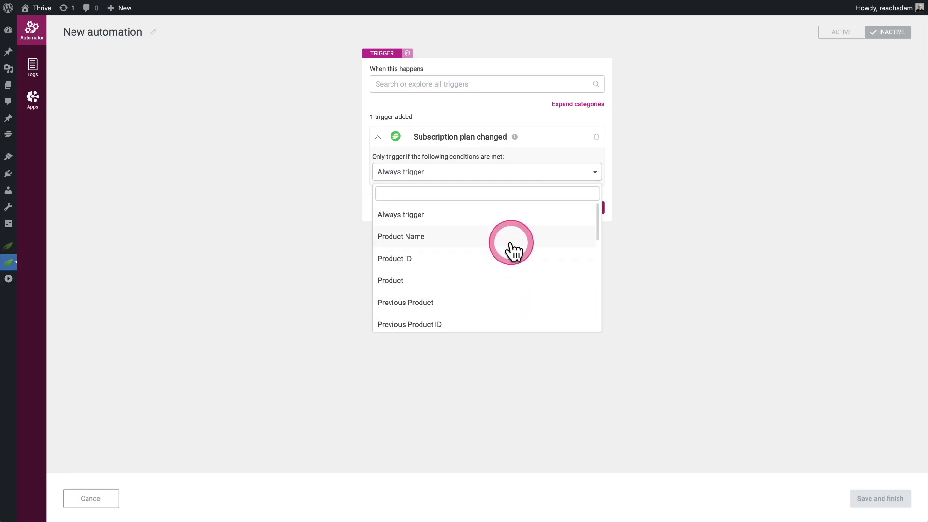
pyautogui.scroll(-1, 512, 243)
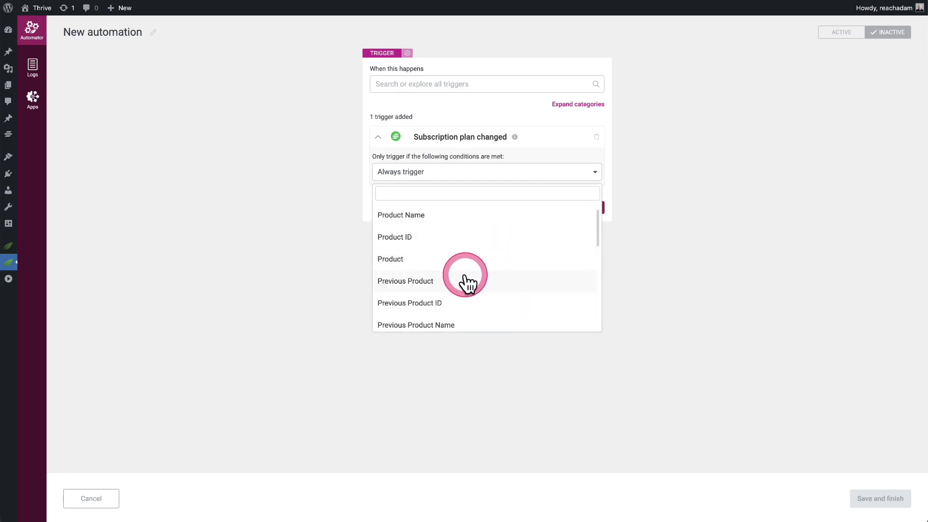
pyautogui.scroll(-3, 468, 283)
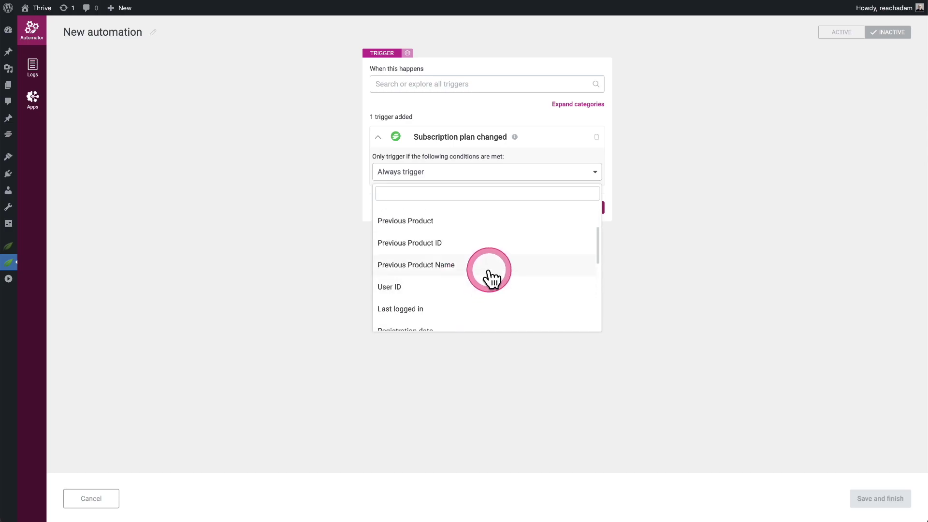
pyautogui.scroll(-4, 491, 276)
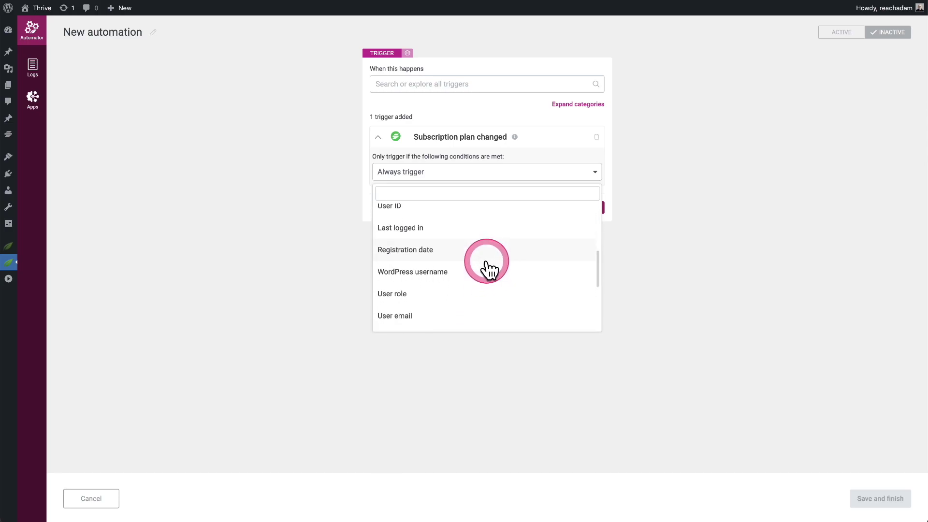
pyautogui.scroll(-6, 492, 273)
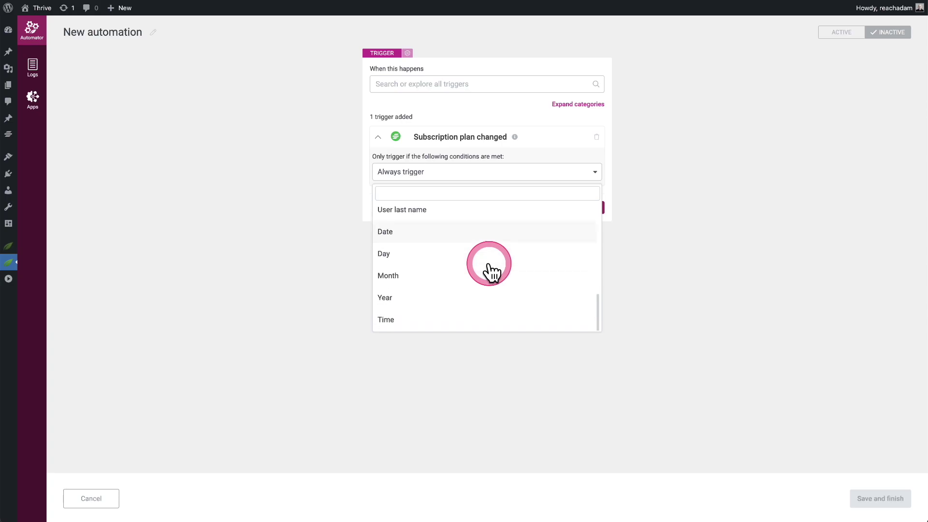
pyautogui.scroll(12, 492, 272)
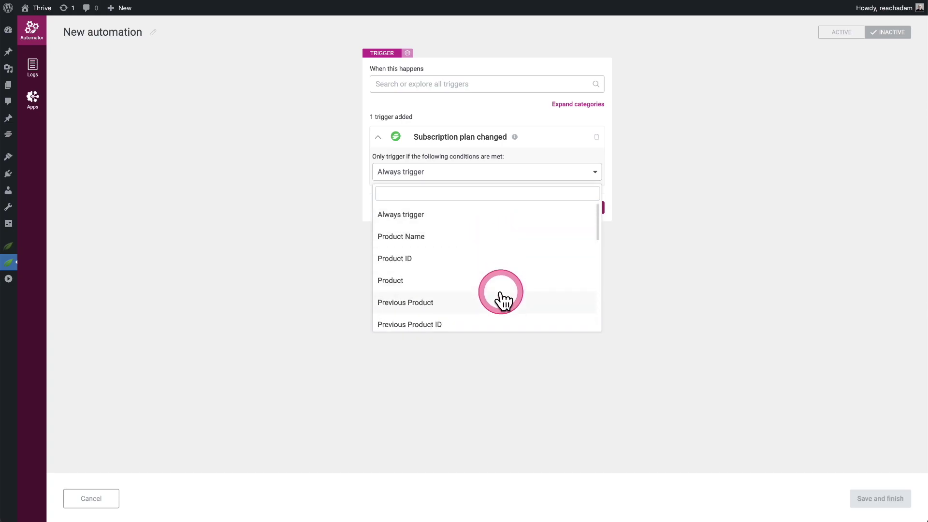
pyautogui.click(190, 135)
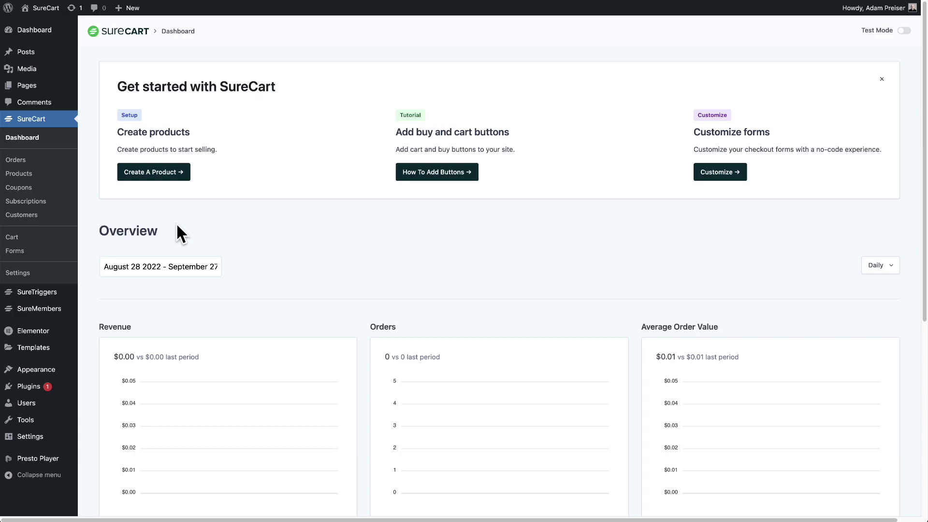
# Step: Open the list of SureCart forms
pyautogui.click(15, 251)
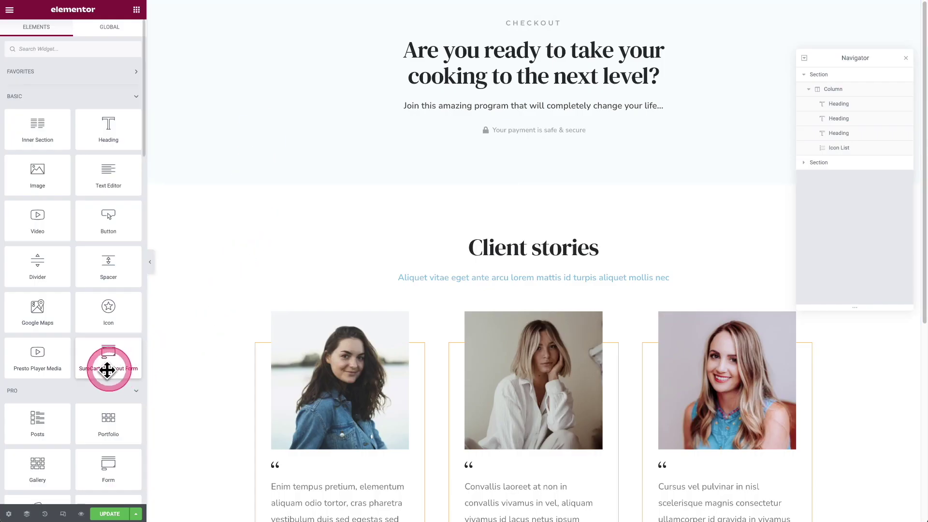
# Step: Place a SureCart Checkout Form widget in the top section set to the Fun With Cooking form
pyautogui.moveTo(112, 362); pyautogui.dragTo(556, 126)
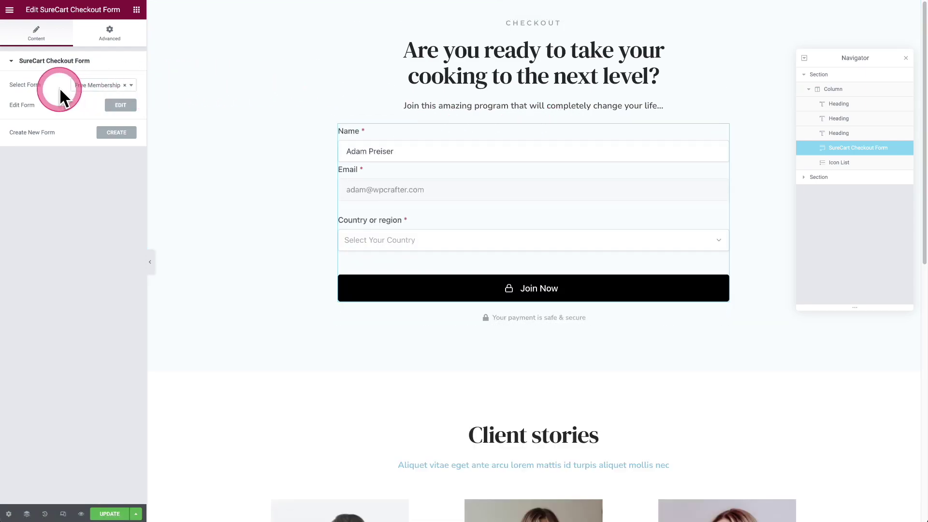
pyautogui.click(131, 85)
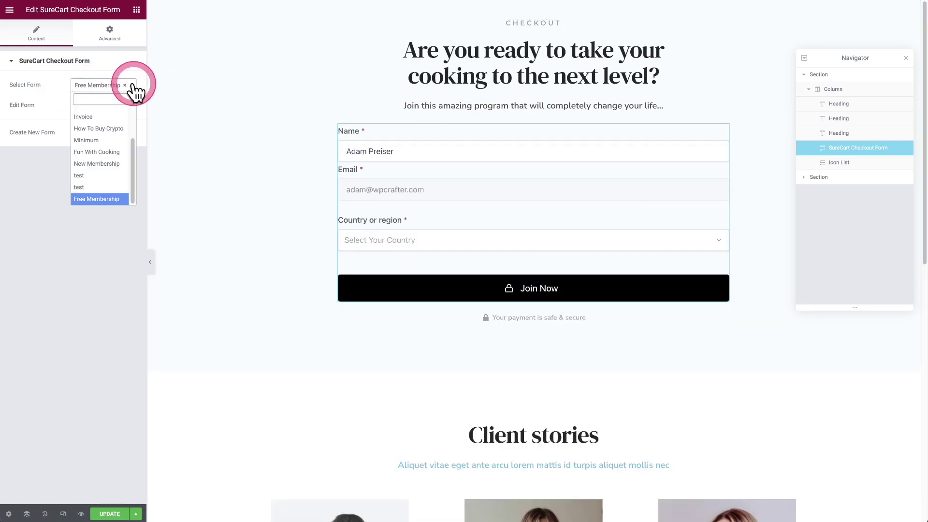
pyautogui.click(133, 91)
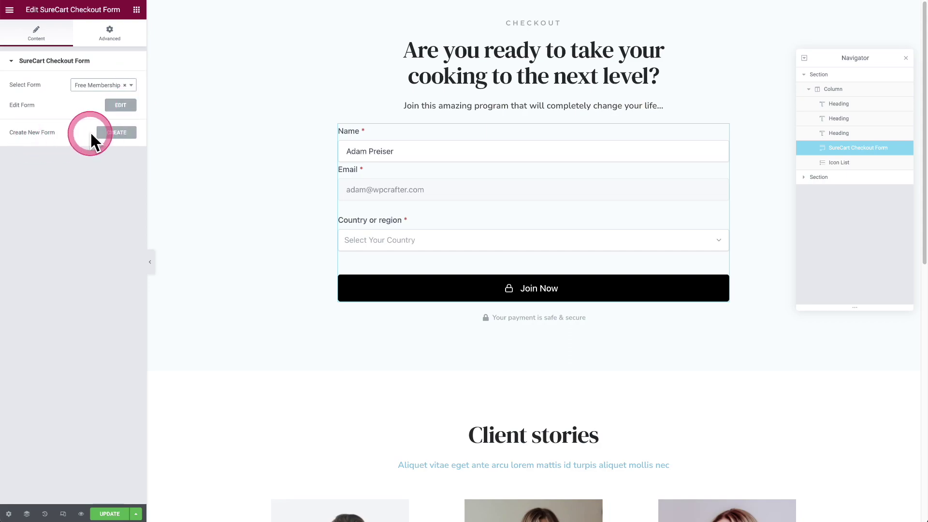
pyautogui.click(132, 86)
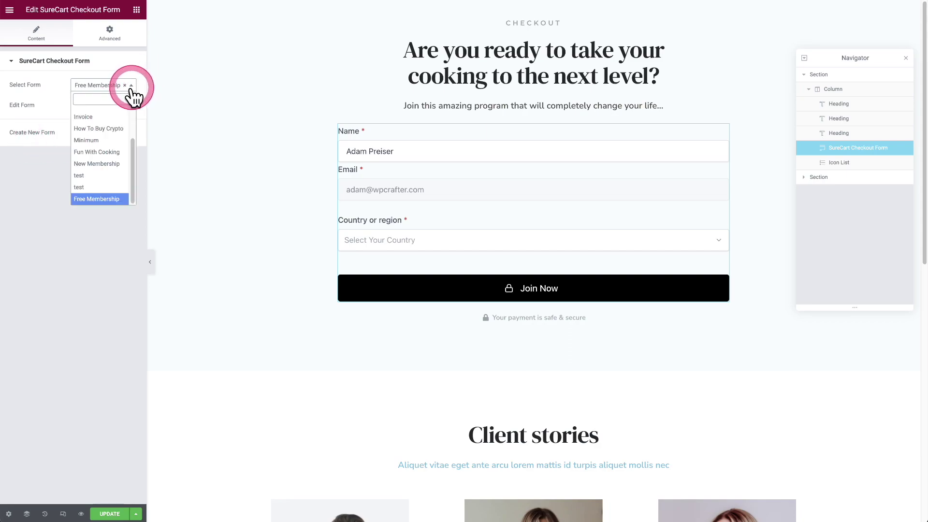
pyautogui.click(103, 152)
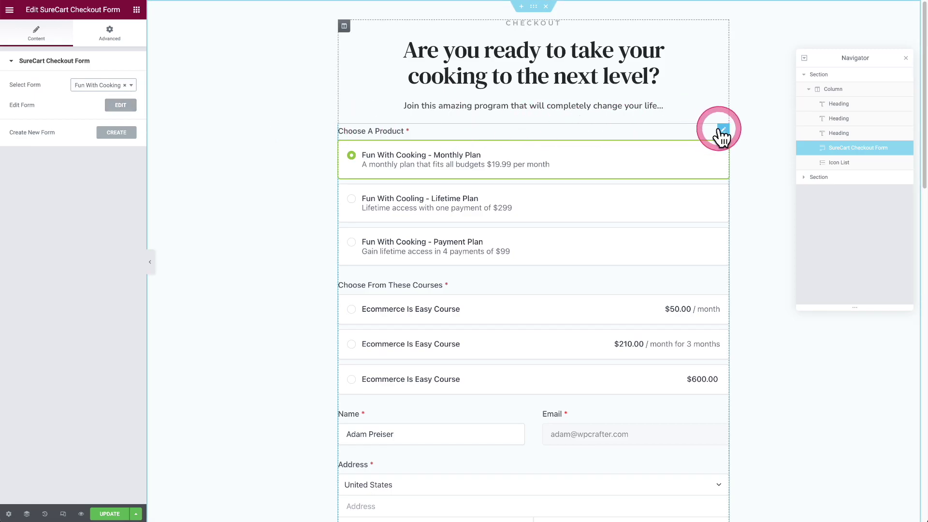
# Step: Paste the saved style onto the checkout form widget and review its access group restriction
pyautogui.rightClick(721, 130)
pyautogui.click(754, 197)
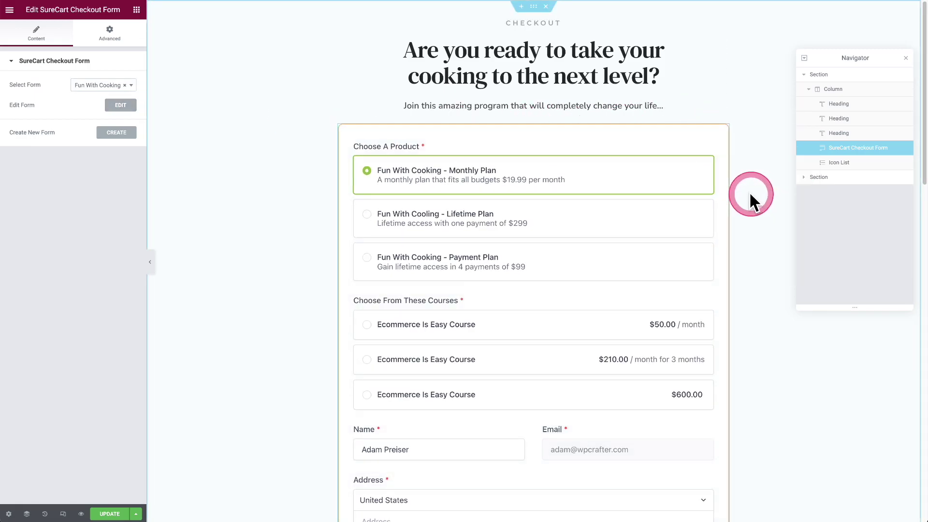
pyautogui.click(275, 206)
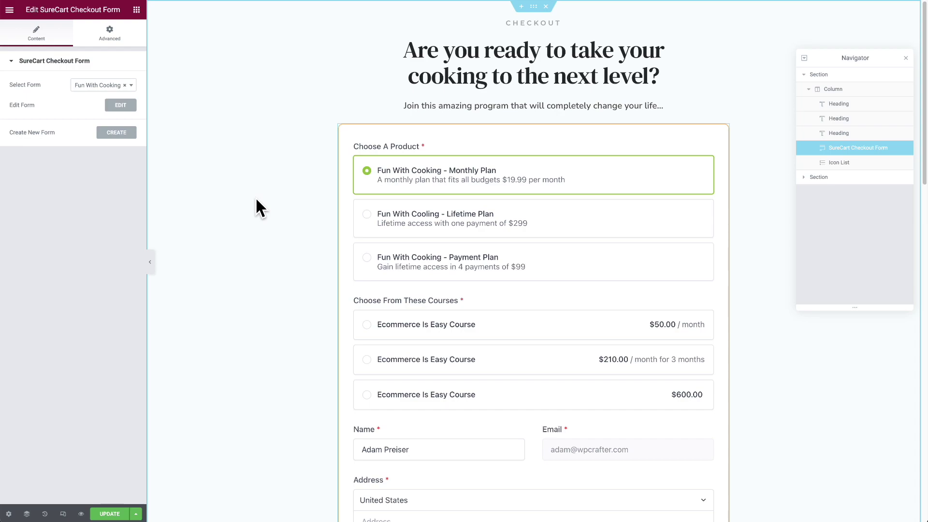
pyautogui.click(211, 150)
pyautogui.click(110, 33)
pyautogui.click(101, 117)
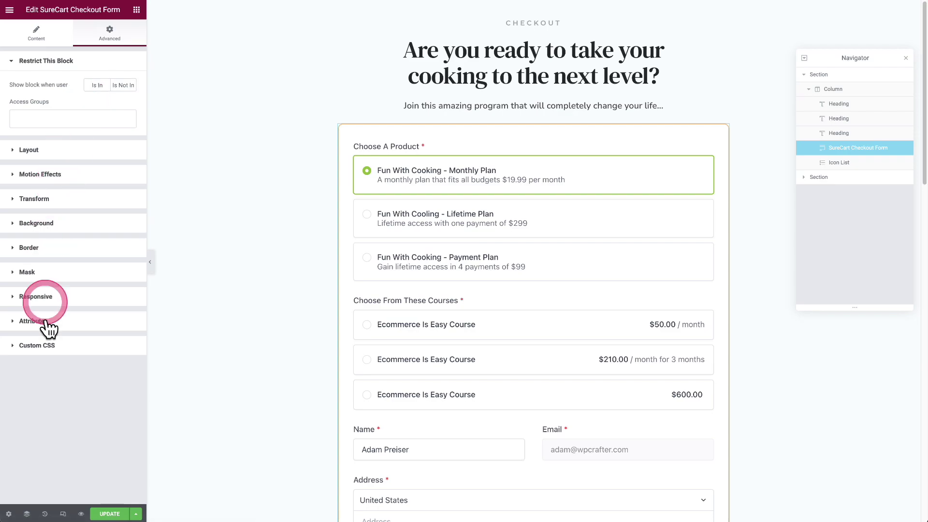
pyautogui.click(55, 31)
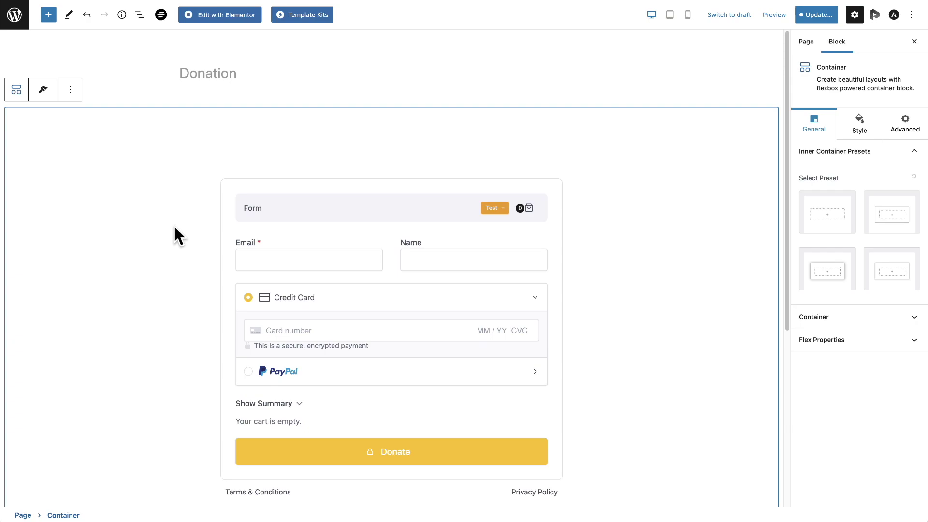
# Step: Select the donation form's payment options block and scroll the full block library to SureCart blocks
pyautogui.click(301, 270)
pyautogui.click(377, 220)
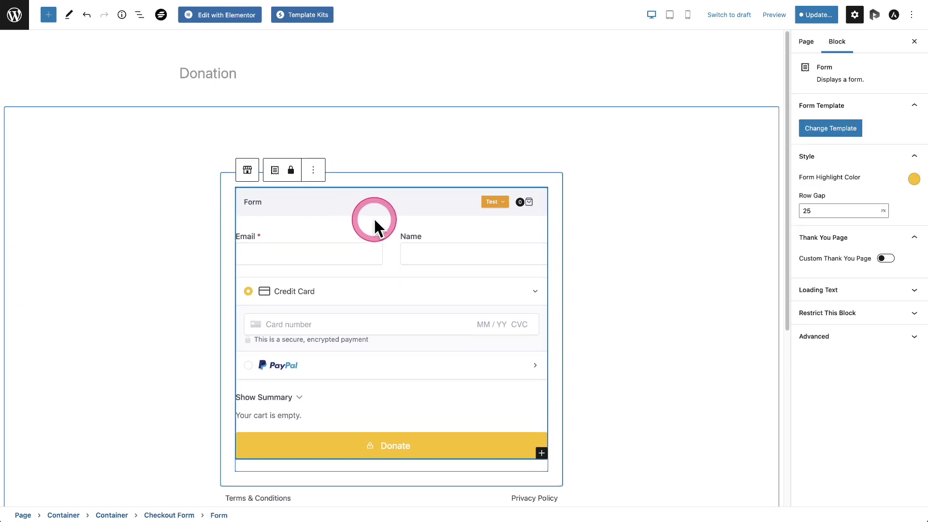
pyautogui.scroll(-3, 373, 217)
pyautogui.scroll(3, 379, 240)
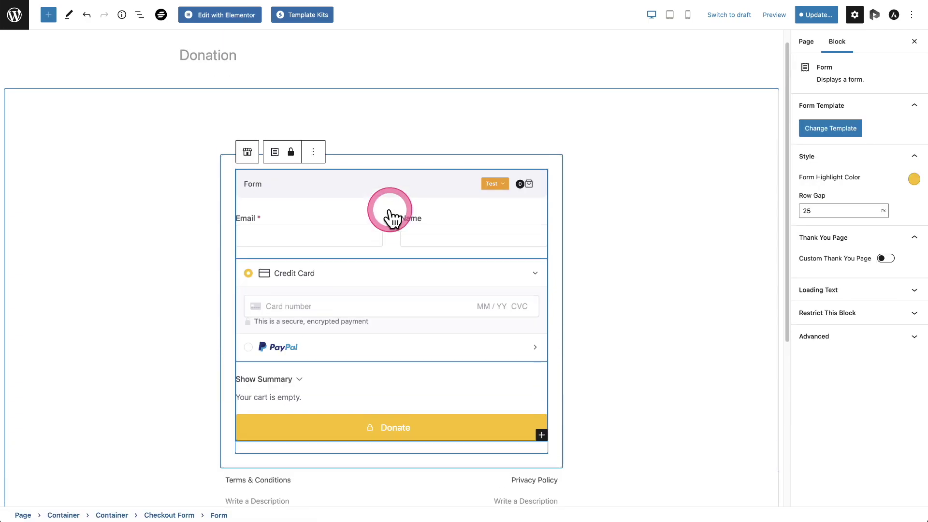
pyautogui.click(390, 253)
pyautogui.click(354, 229)
pyautogui.click(347, 250)
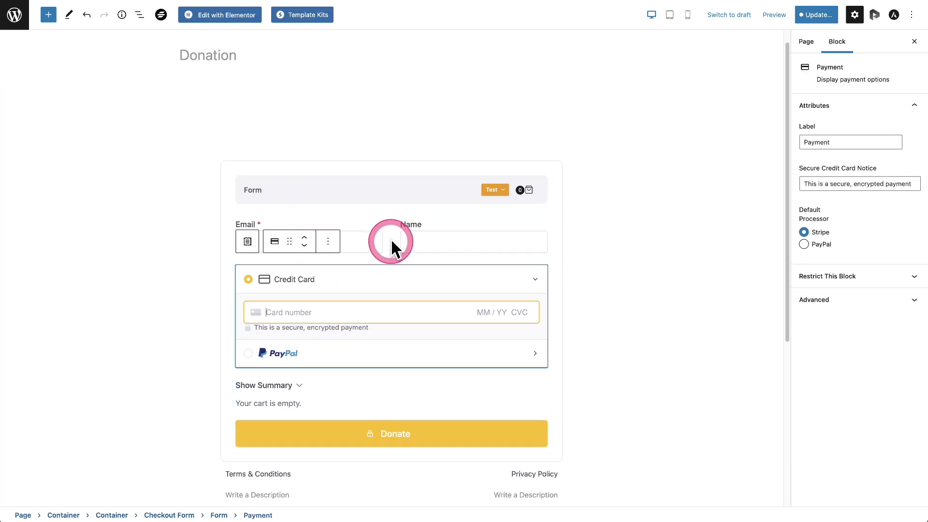
pyautogui.click(48, 15)
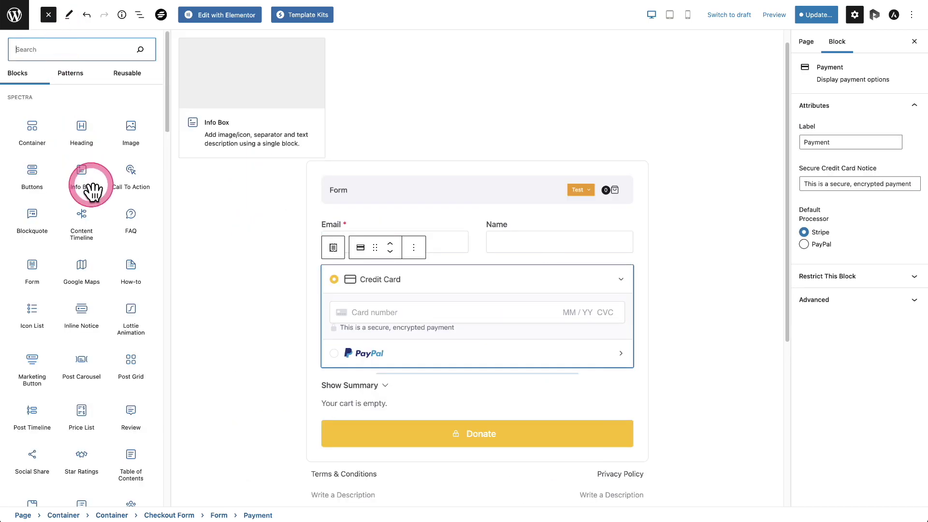
pyautogui.scroll(-5, 94, 200)
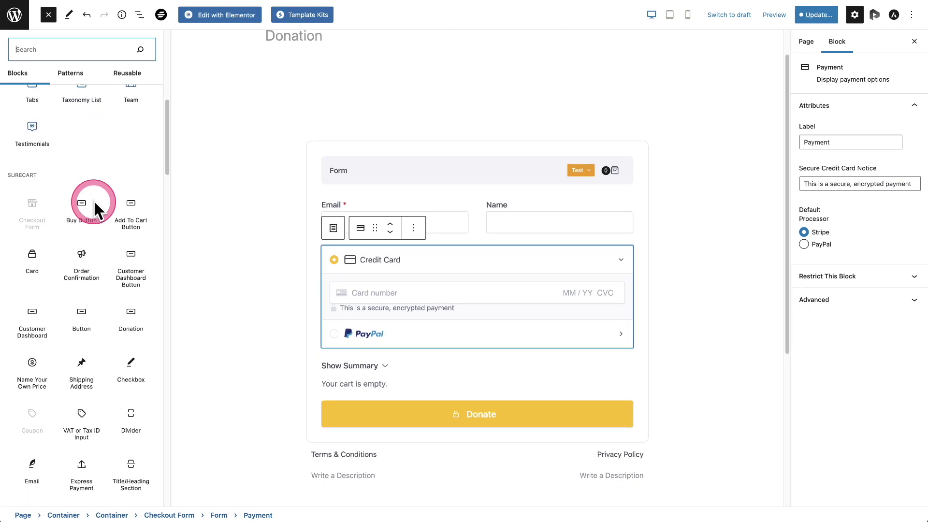
pyautogui.scroll(-1, 94, 200)
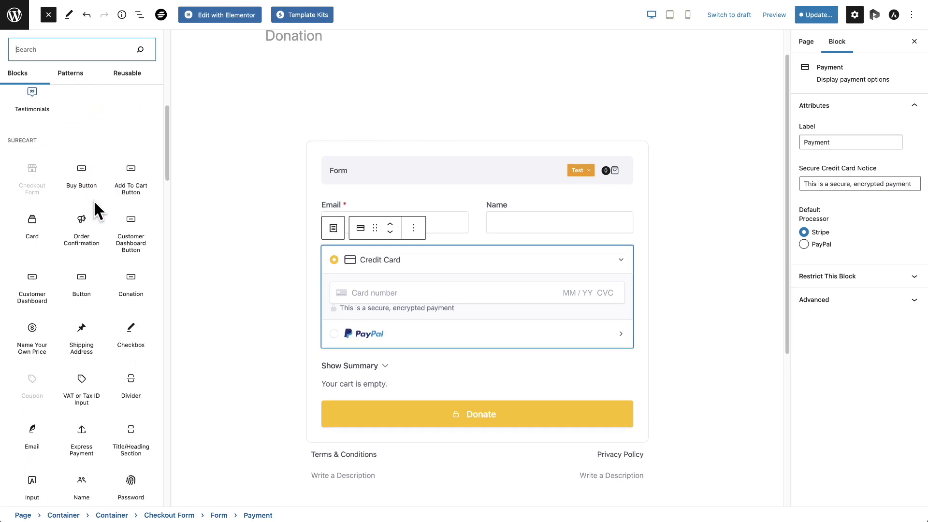
# Step: Insert a Donation block above the payment options using Name Your Price, and review its $50–$200 amounts
pyautogui.moveTo(123, 270)
pyautogui.moveTo(123, 271); pyautogui.dragTo(458, 191)
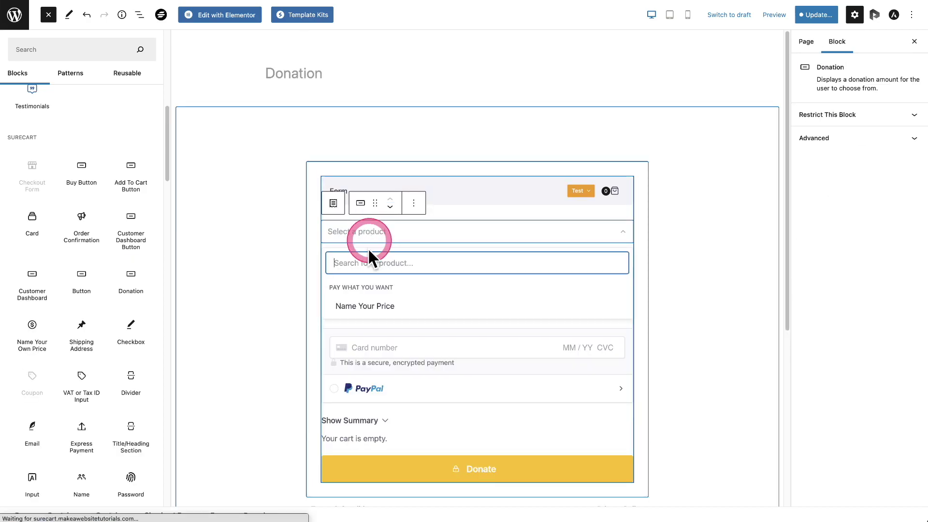
pyautogui.click(360, 309)
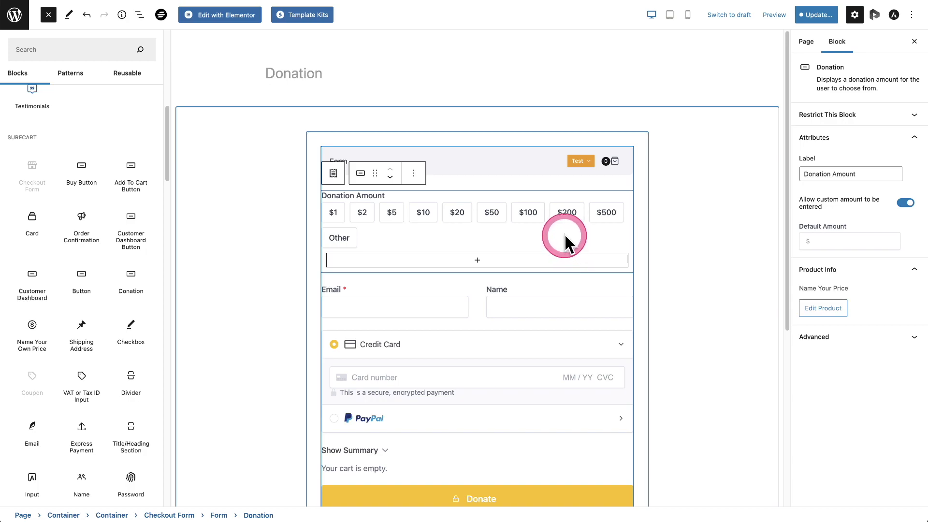
pyautogui.click(560, 218)
pyautogui.click(530, 215)
pyautogui.click(494, 225)
# Step: Remove the $1 and $2 donation amounts from the Donation block
pyautogui.click(365, 227)
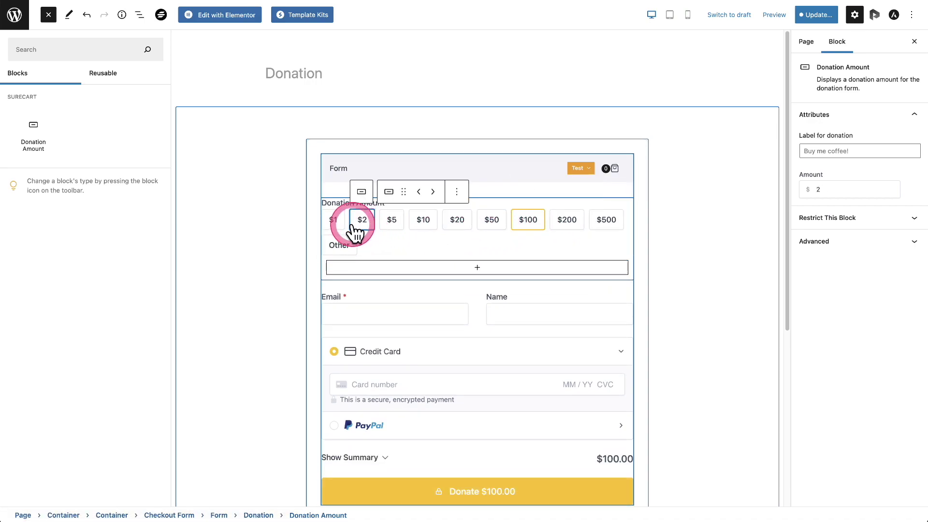
pyautogui.click(336, 227)
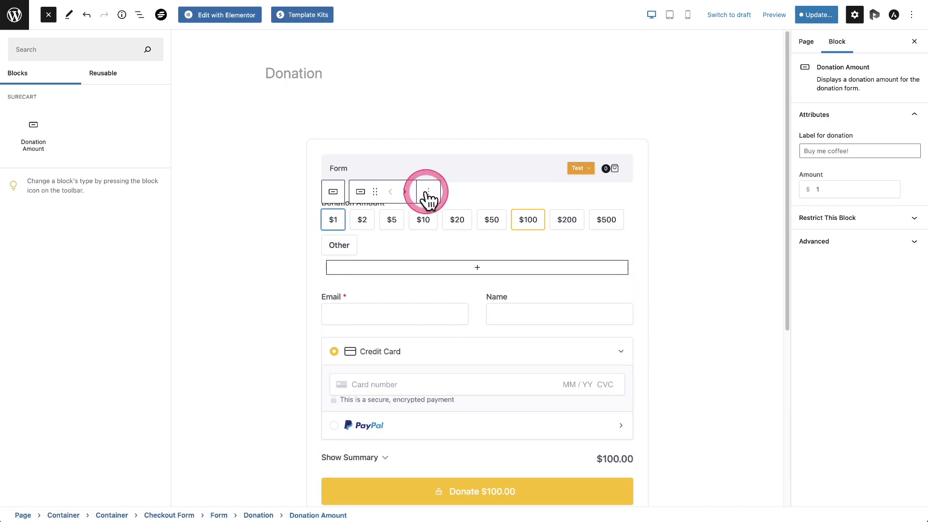
pyautogui.click(428, 191)
pyautogui.click(470, 326)
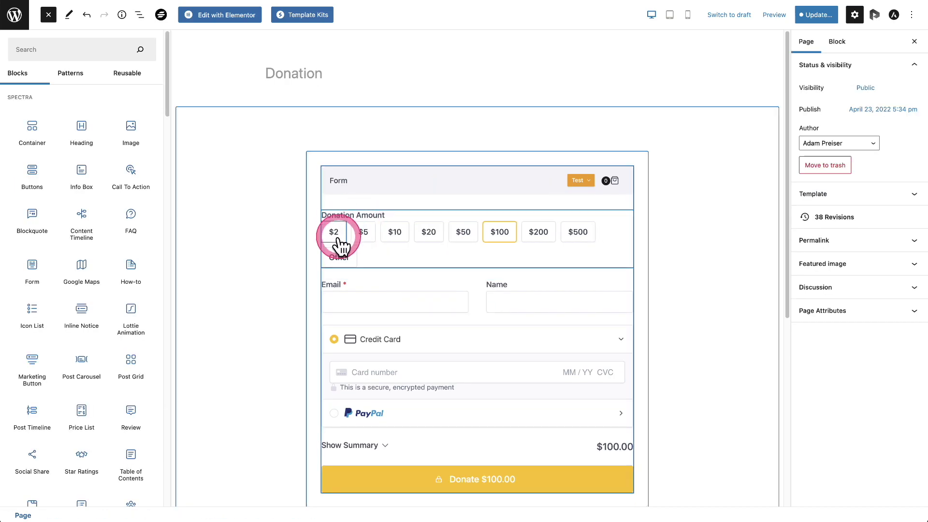
pyautogui.click(337, 233)
pyautogui.click(429, 192)
pyautogui.click(471, 327)
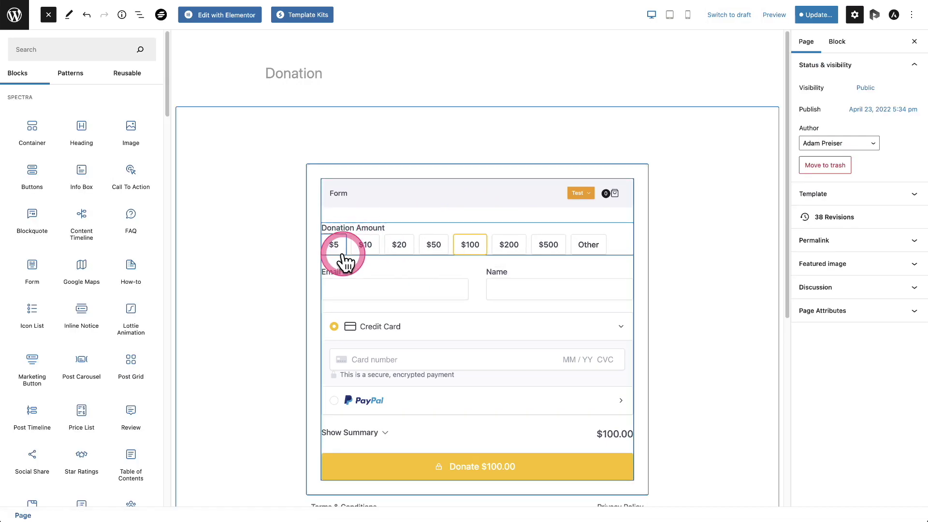
# Step: Label the $5 donation amount 'Buy me a cup of coffee $5'
pyautogui.click(339, 246)
pyautogui.click(808, 151)
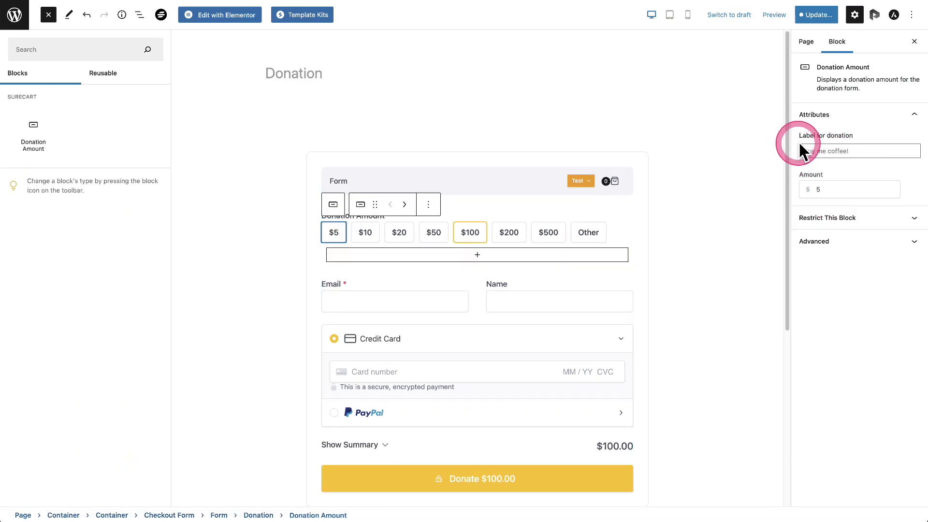
pyautogui.click(833, 147)
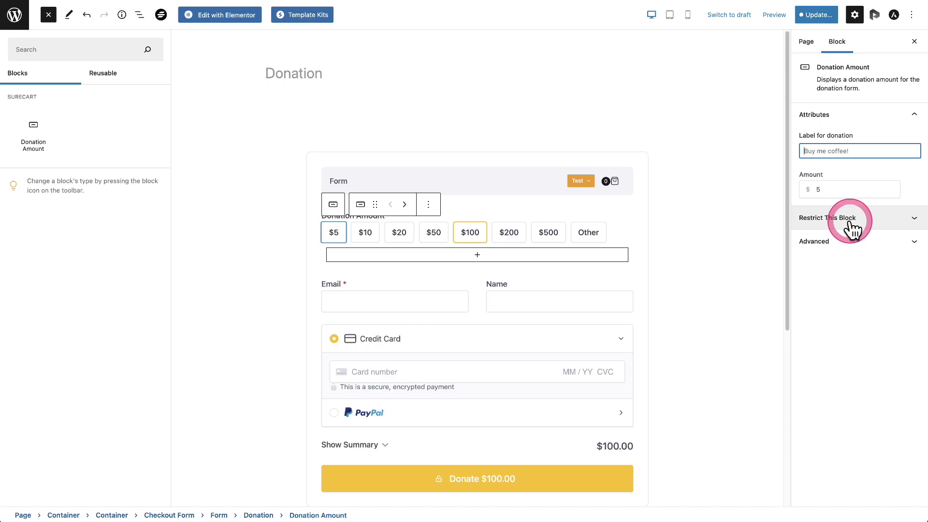
pyautogui.write('Buy Me')
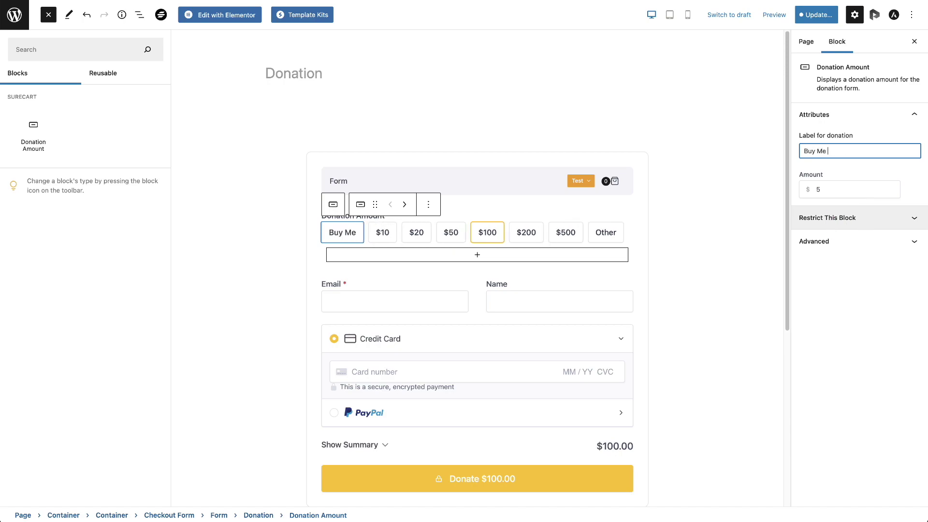
pyautogui.press('BackSpace')
pyautogui.press('BackSpace')
pyautogui.press('BackSpace')
pyautogui.write('me a c')
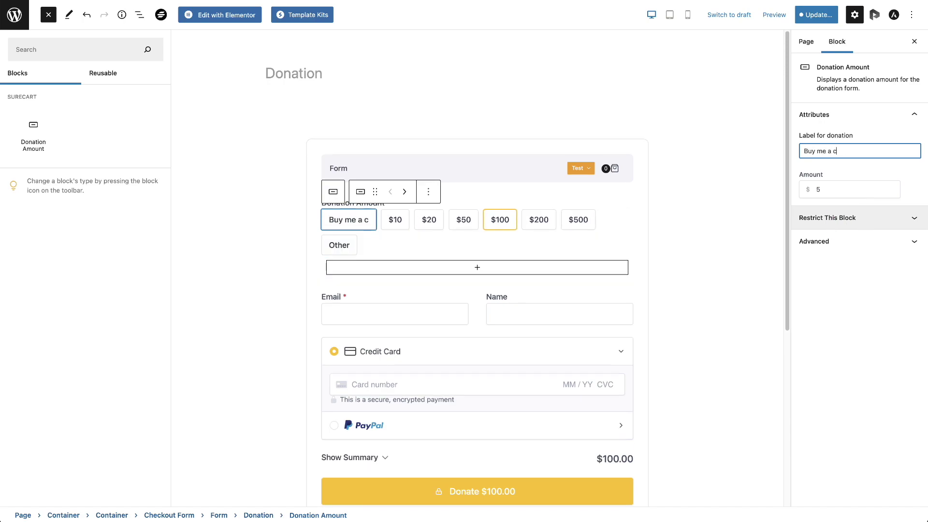
pyautogui.write('up of coffee')
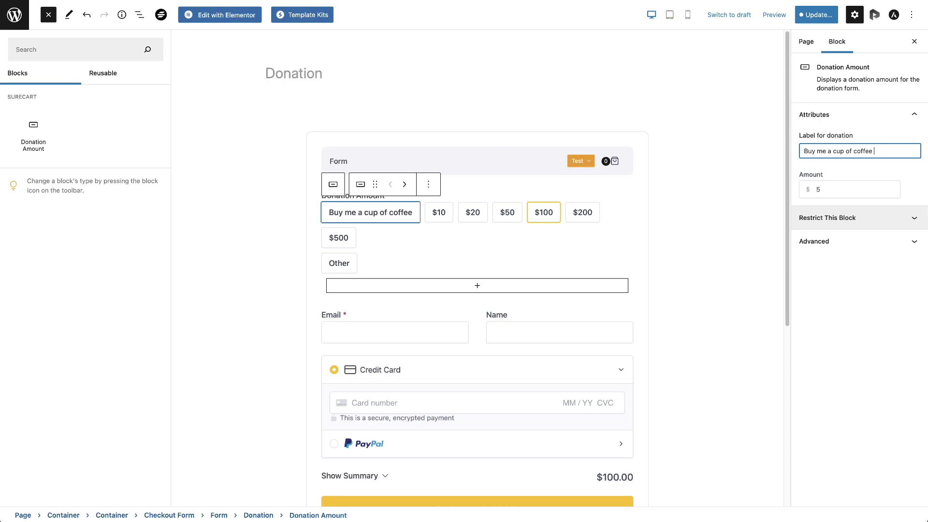
pyautogui.write('$5')
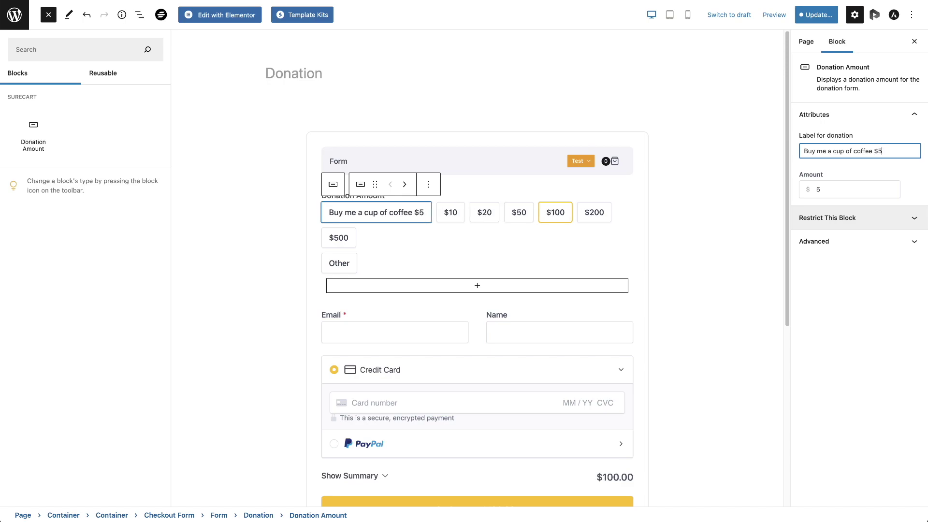
# Step: Check the $10, $20, $50 and $100 amount settings, then select the whole donation block
pyautogui.click(451, 217)
pyautogui.click(485, 219)
pyautogui.click(520, 218)
pyautogui.click(556, 219)
pyautogui.click(591, 218)
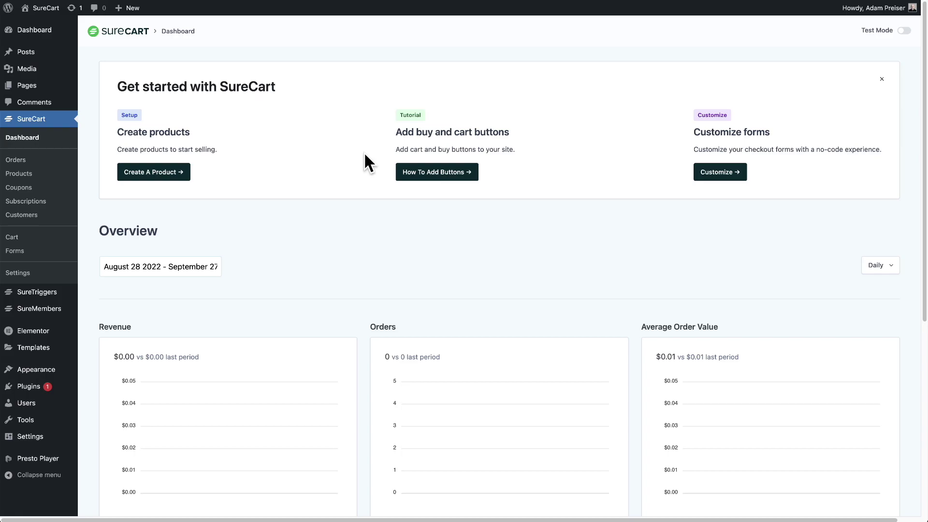
# Step: In SureCart Design & Branding settings, choose the Dark theme (Beta) and save
pyautogui.click(35, 274)
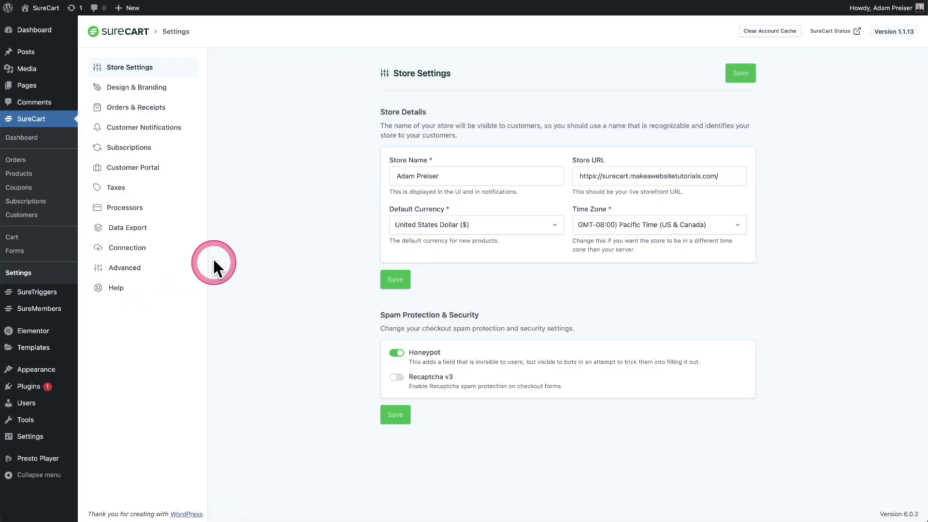
pyautogui.click(156, 94)
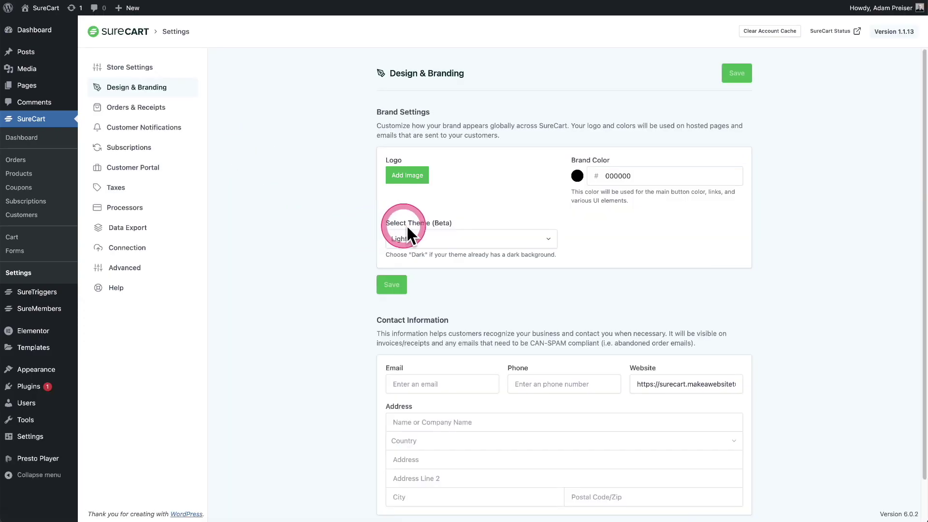
pyautogui.click(513, 242)
pyautogui.click(453, 285)
pyautogui.click(385, 286)
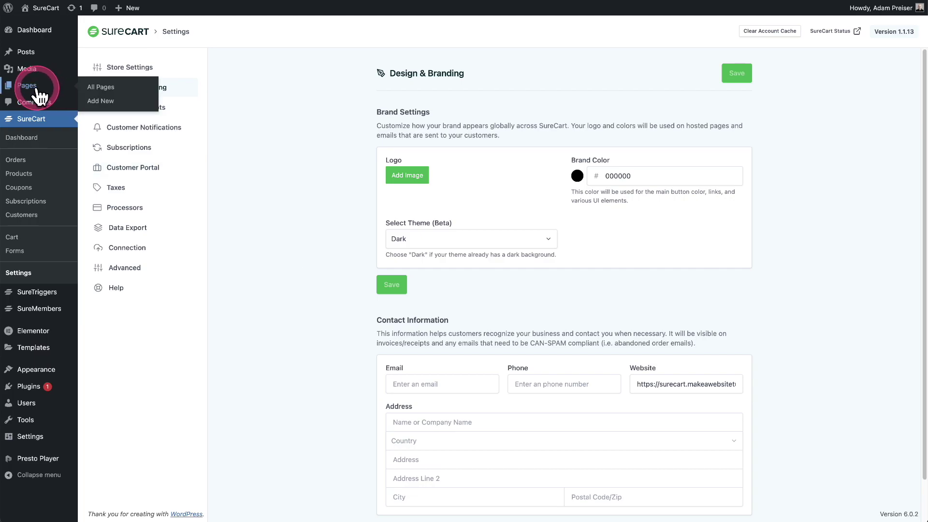
# Step: View the Dark Donation page from All Pages and pick the 'Buy me a cup of coffee $5' donation
pyautogui.click(22, 92)
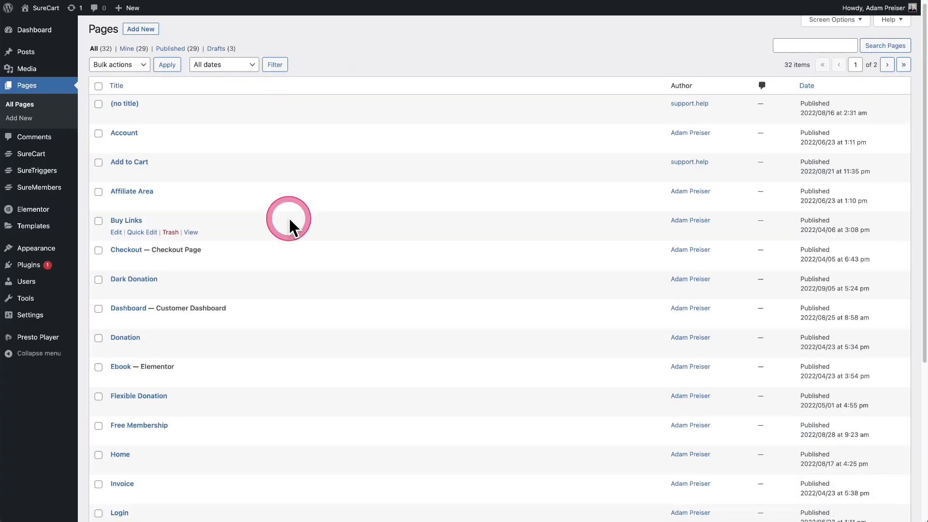
pyautogui.scroll(-3, 289, 217)
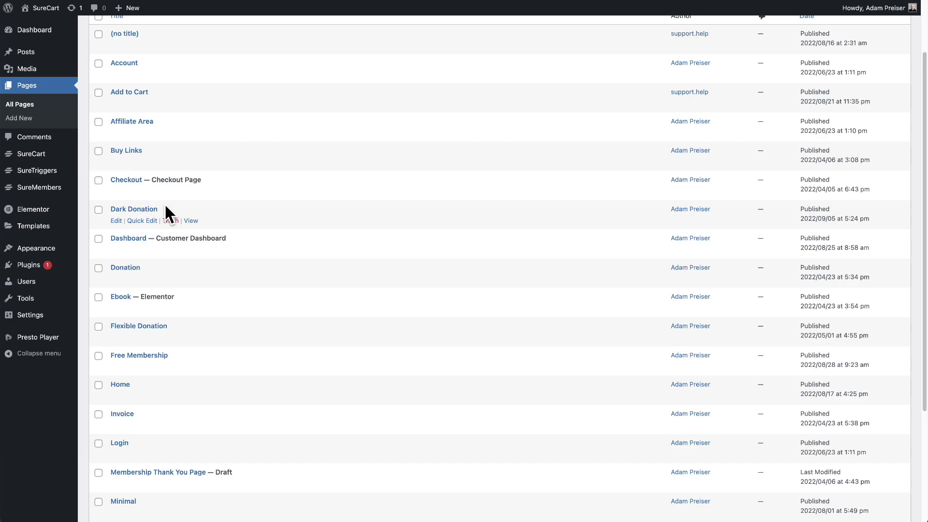
pyautogui.click(191, 220)
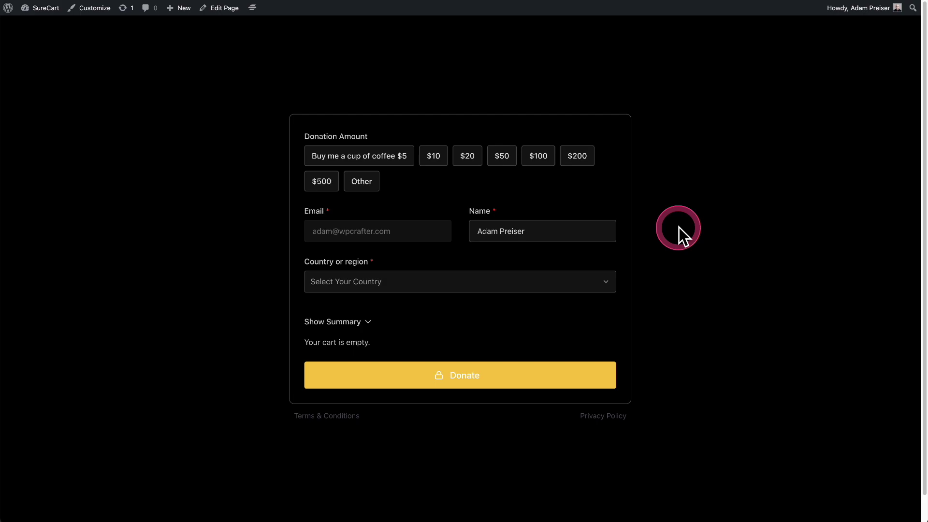
pyautogui.click(367, 157)
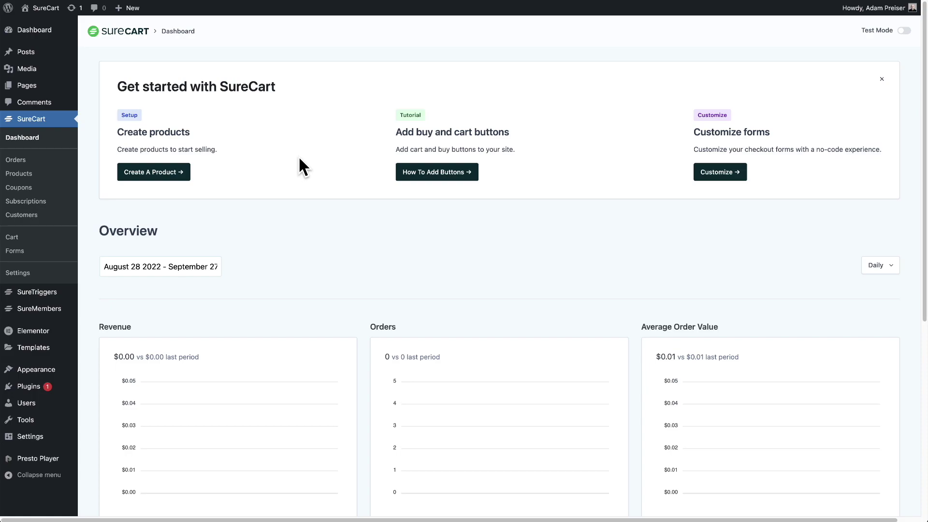
# Step: Drag a Password block into the Free Membership checkout form, close the library, and select the form
pyautogui.click(204, 335)
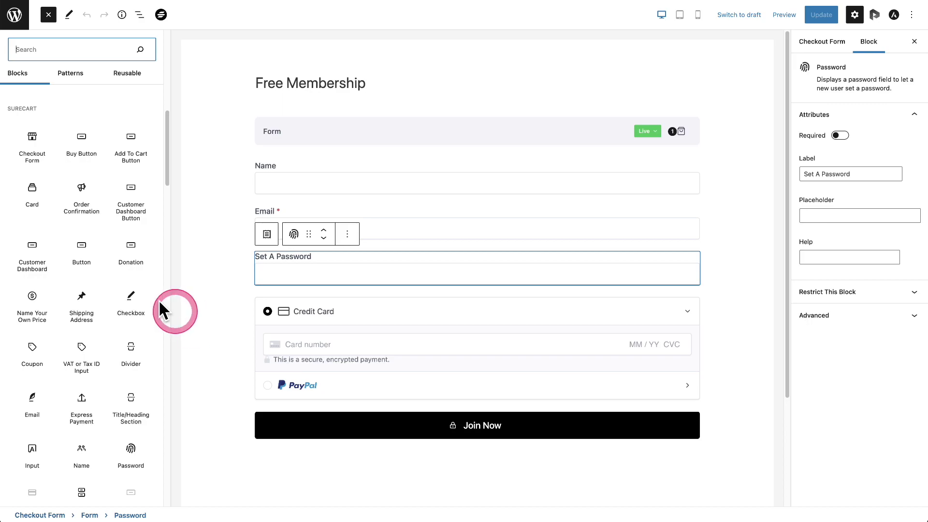
pyautogui.scroll(-3, 83, 266)
pyautogui.moveTo(117, 279); pyautogui.dragTo(360, 261)
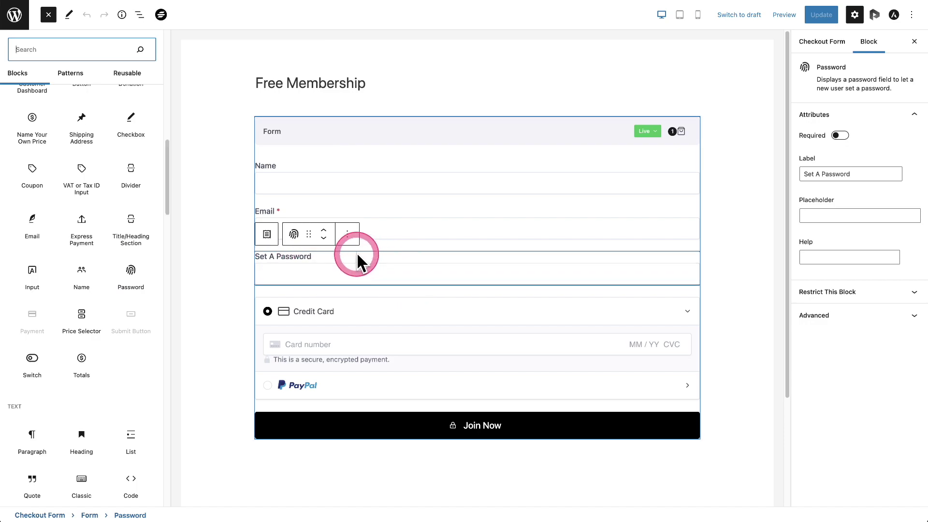
pyautogui.click(358, 255)
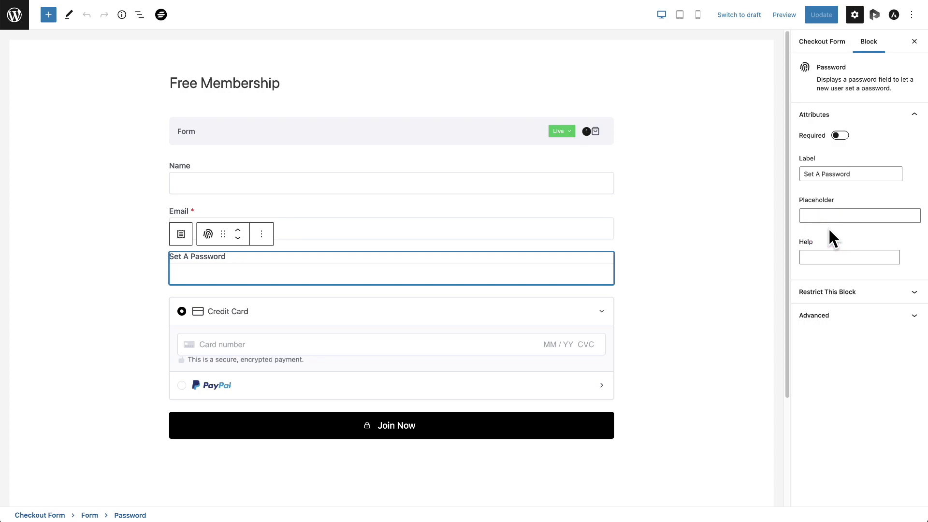
pyautogui.click(740, 269)
pyautogui.click(481, 247)
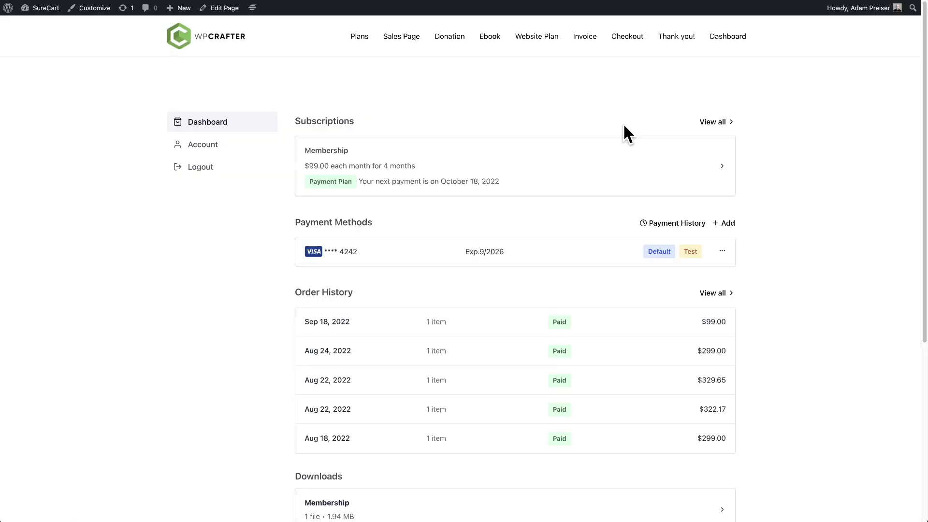
pyautogui.click(496, 118)
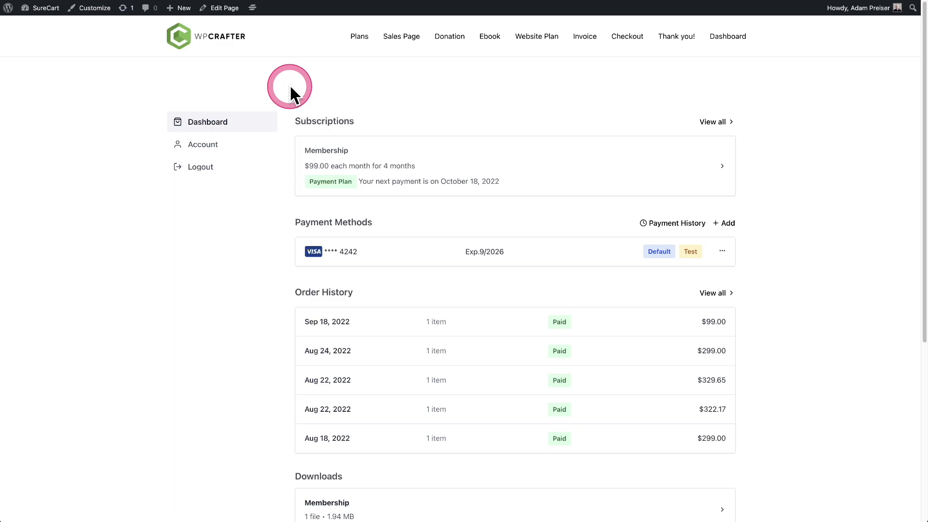
pyautogui.click(219, 145)
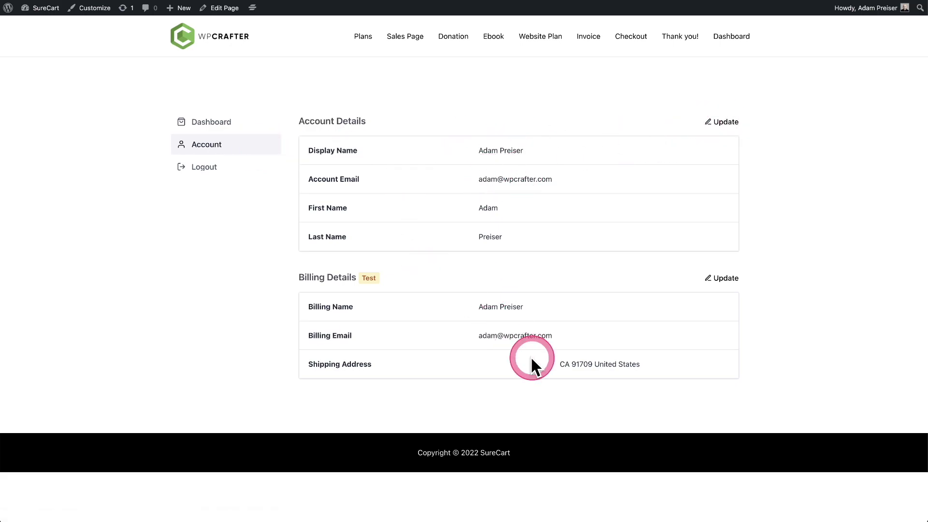
pyautogui.click(721, 122)
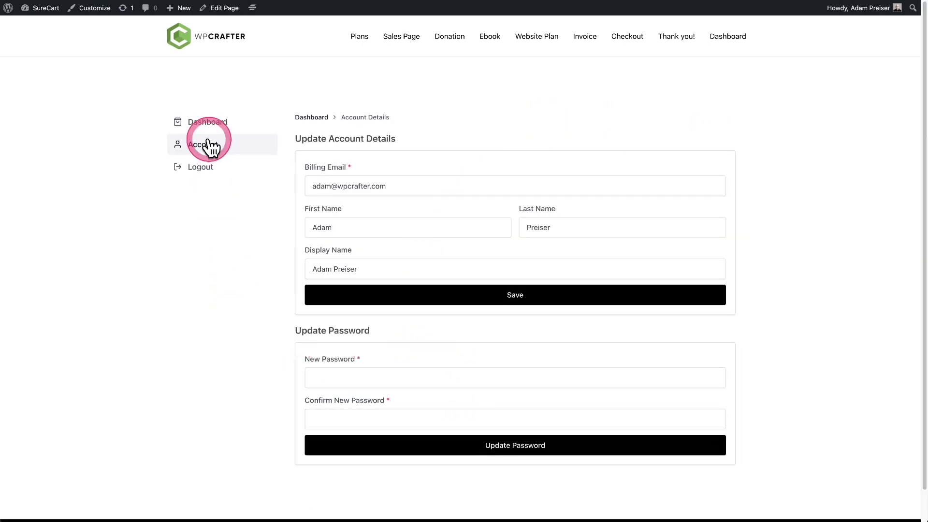
pyautogui.click(201, 124)
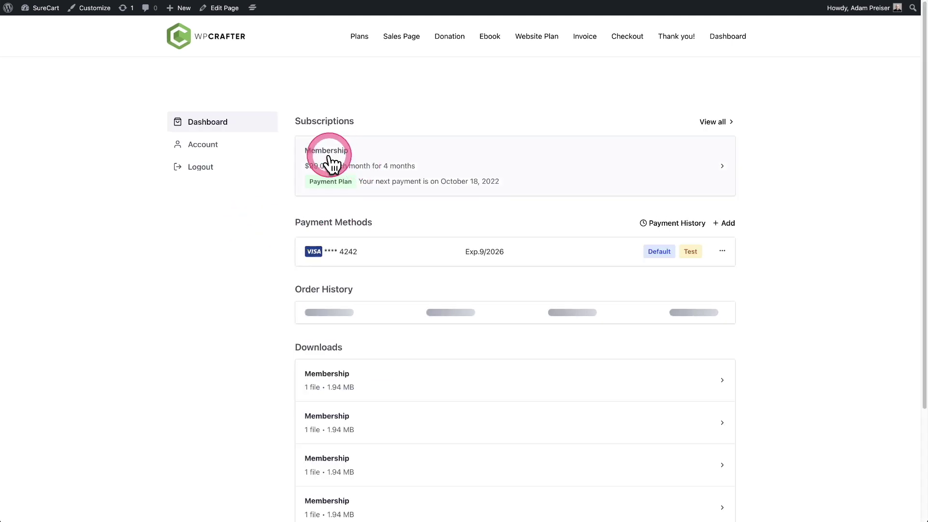